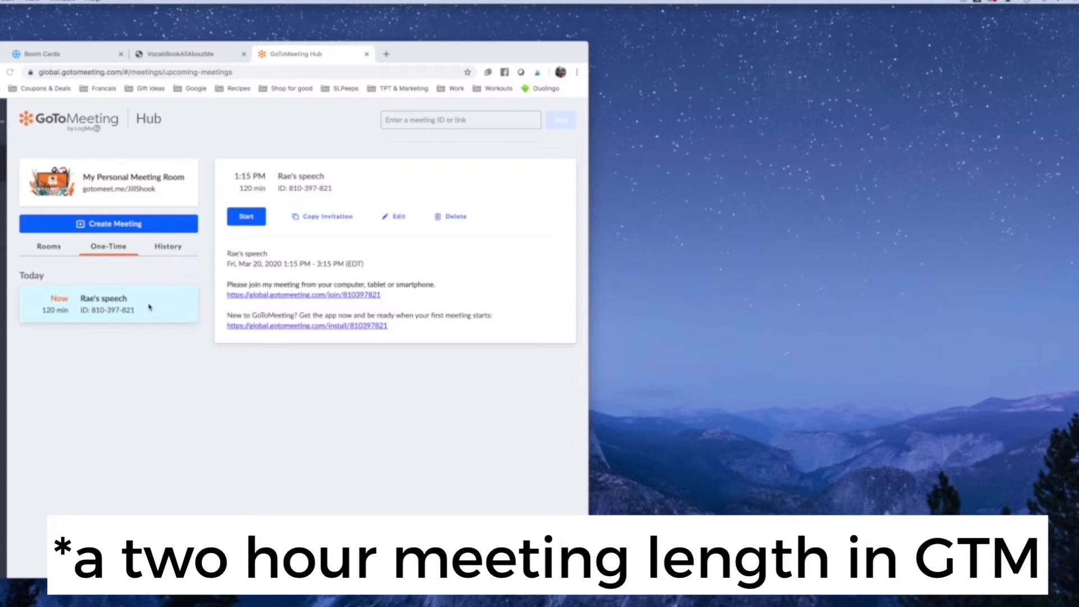
- Launch the scheduled speech meeting in the GoToMeeting desktop app and unmute the microphone
click(253, 218)
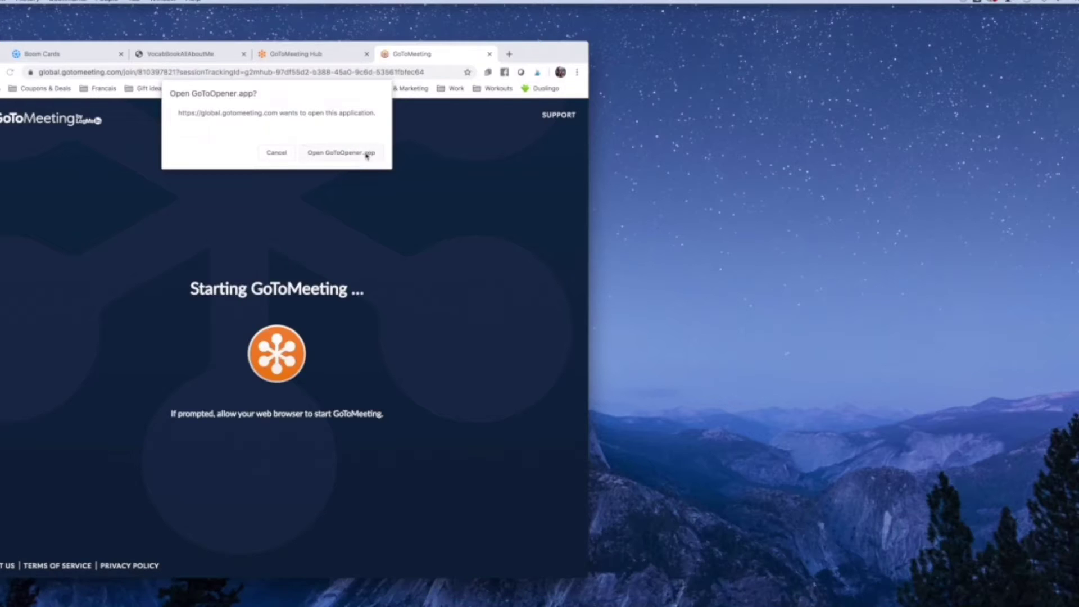
click(366, 154)
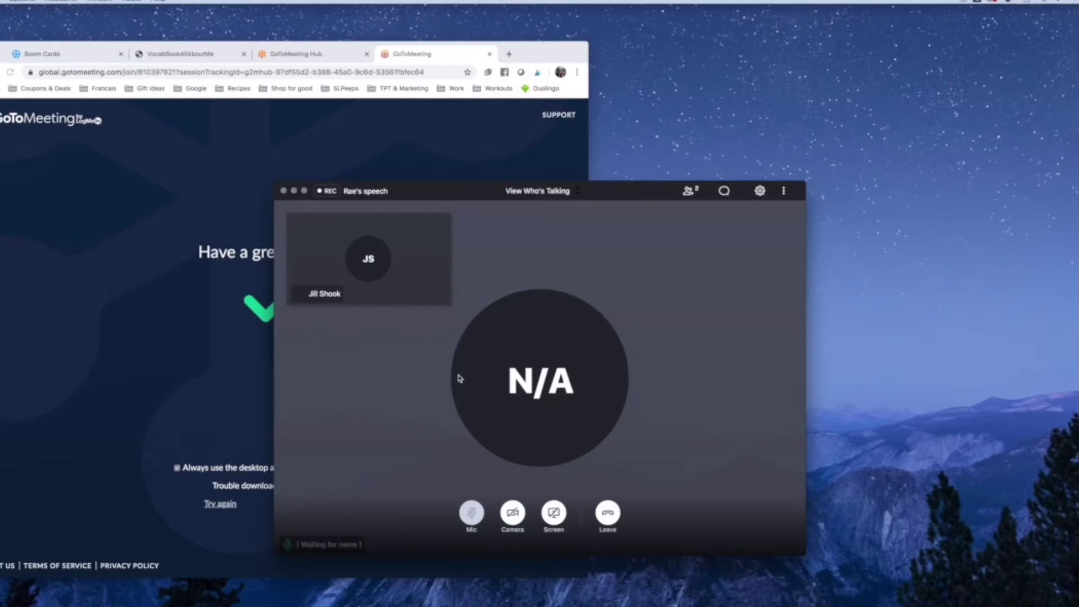
click(470, 513)
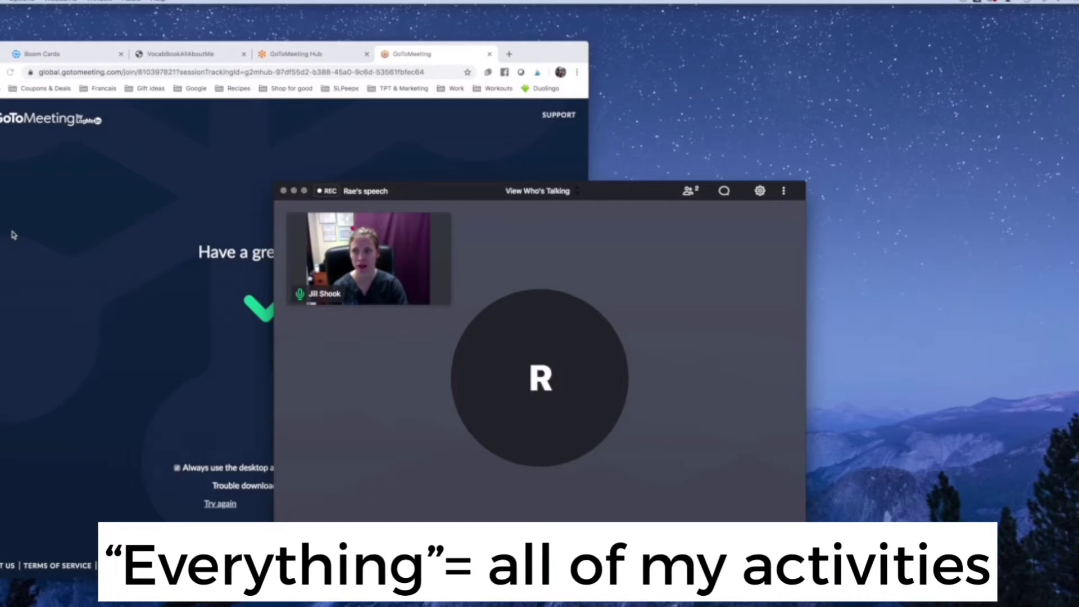
- Switch the video layout to Everyone in equal tiles and nudge the meeting window
click(553, 195)
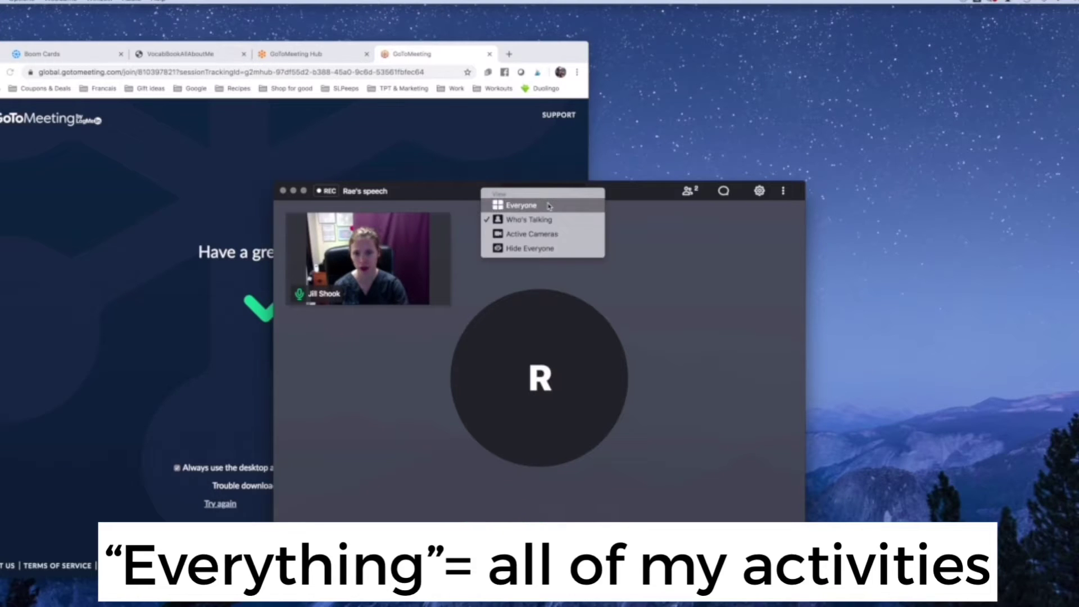
click(548, 204)
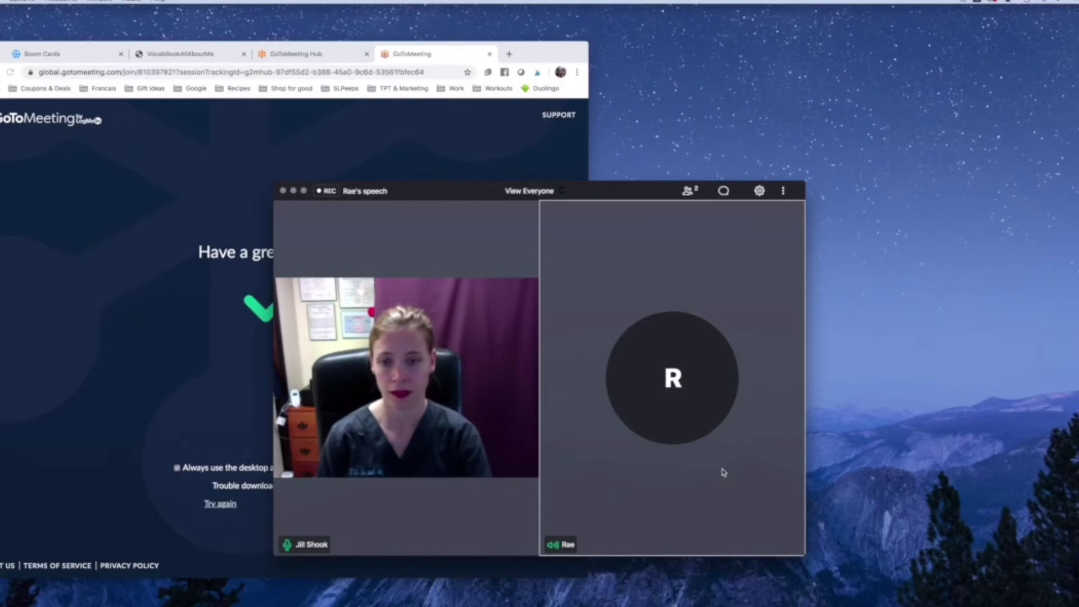
mouse_move(606, 439)
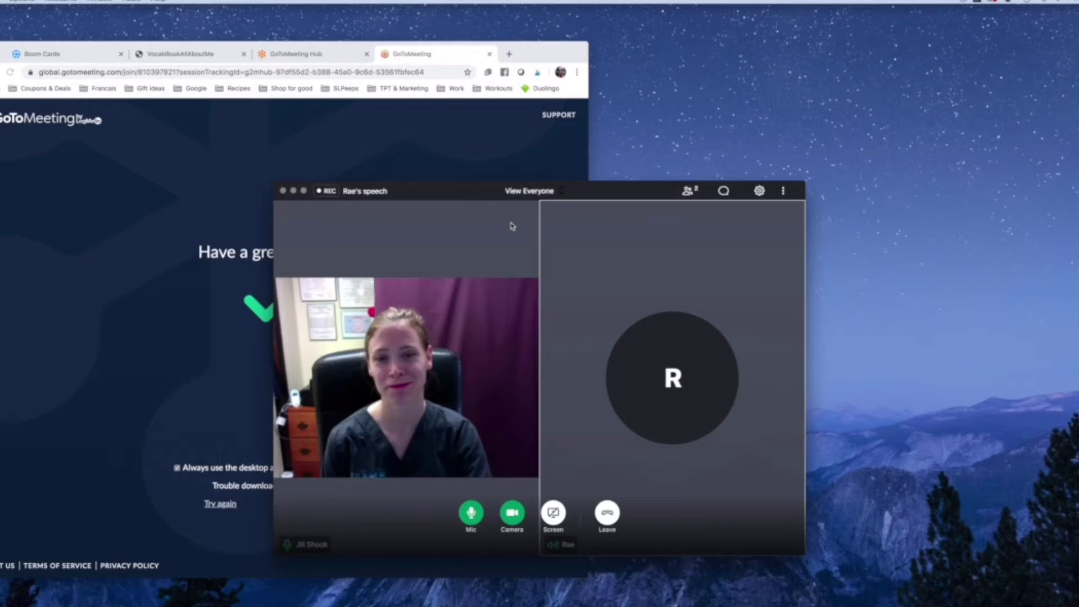
drag(475, 195, 543, 184)
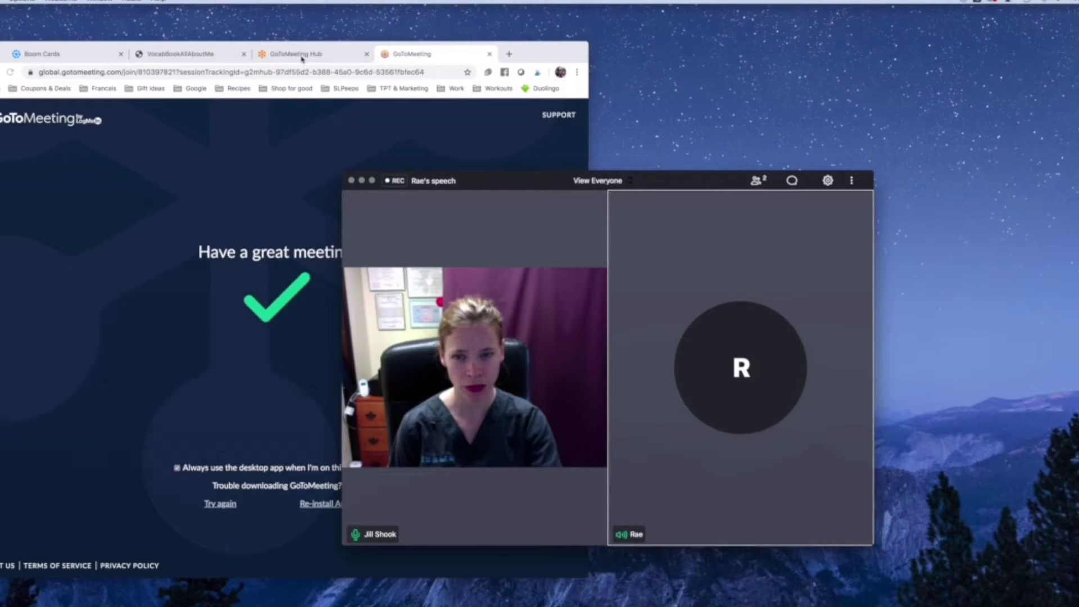
click(306, 56)
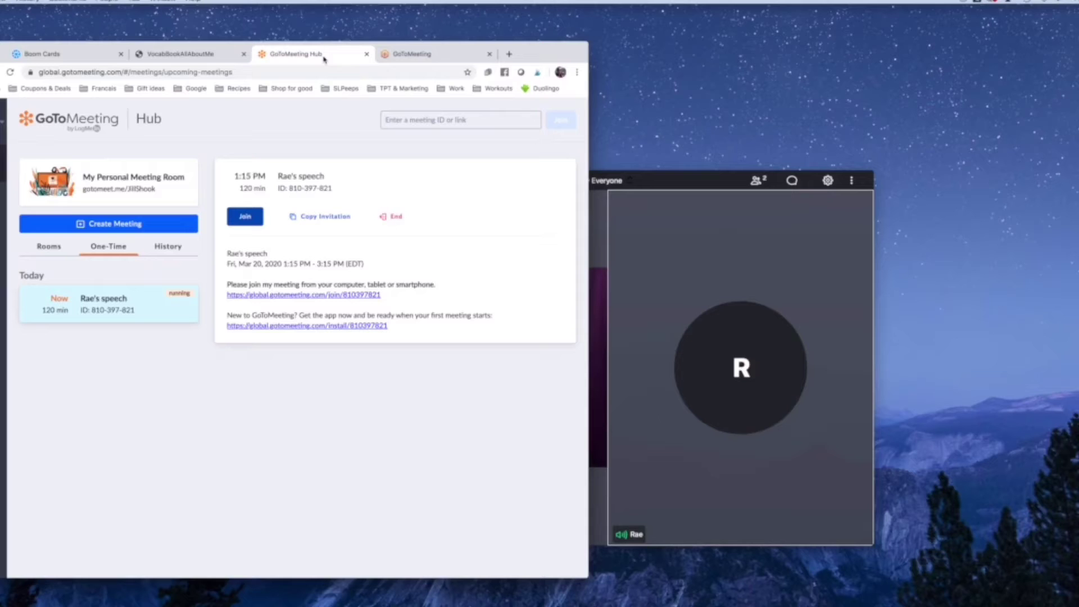
click(414, 55)
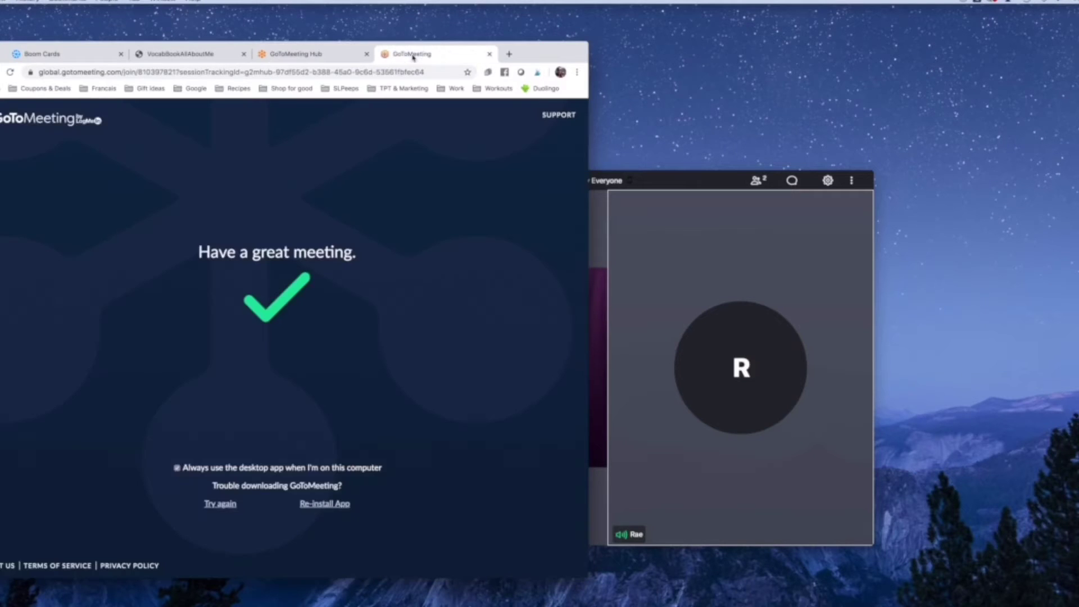
click(654, 182)
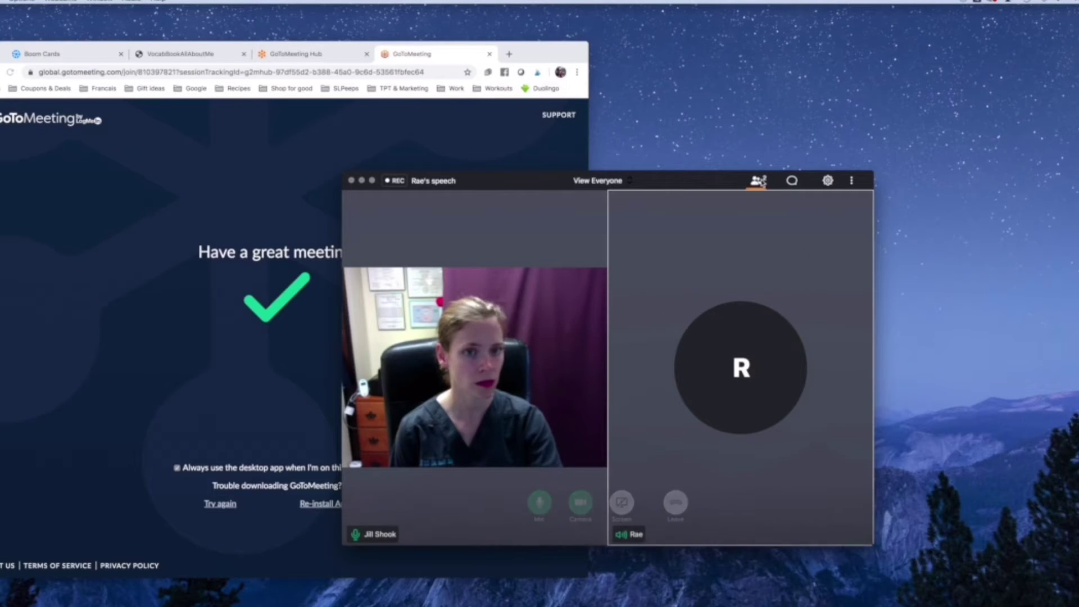
click(758, 180)
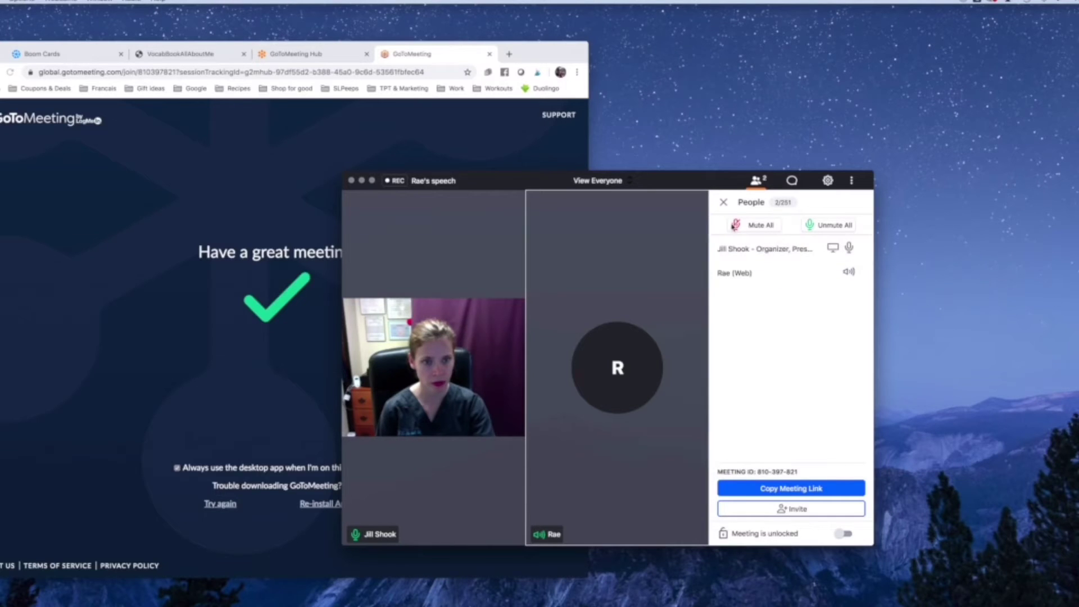
click(724, 203)
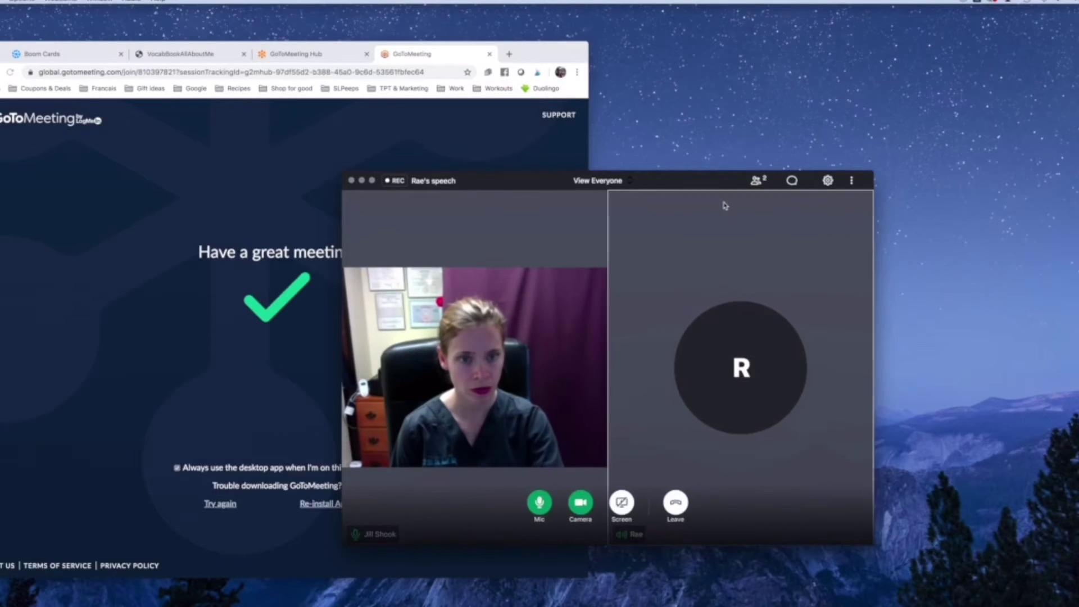
- Reveal the All About Me PDF beside the meeting and dismiss the duplicate web attendee
click(182, 57)
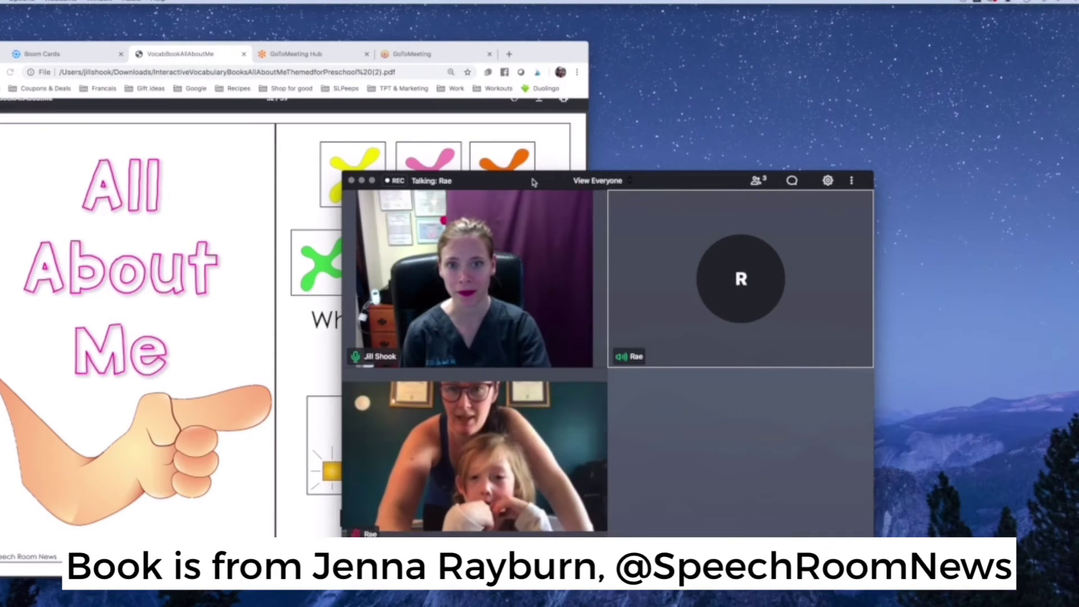
drag(525, 180, 627, 127)
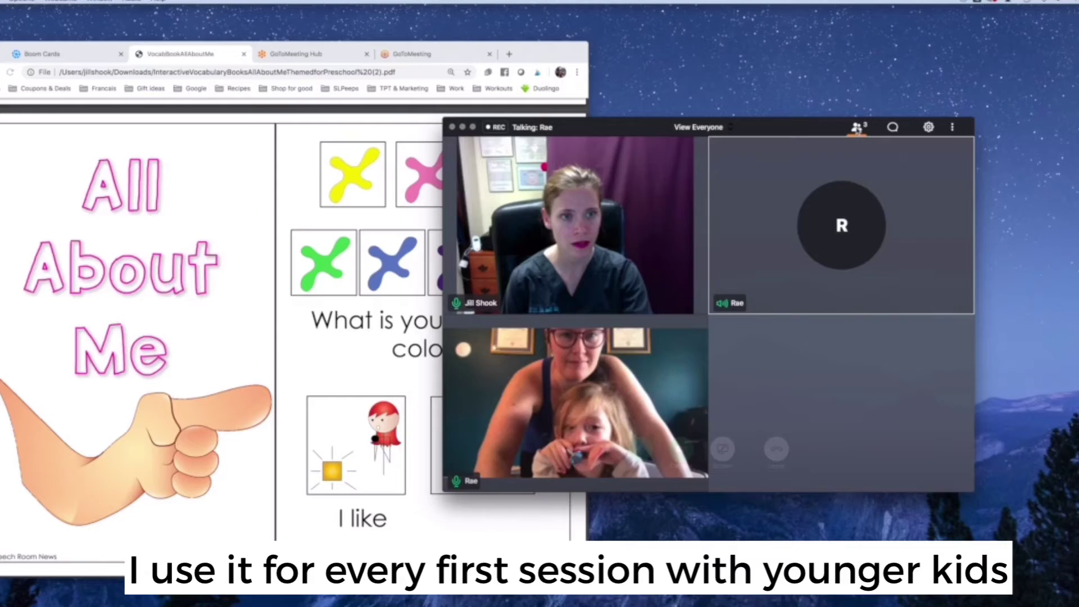
click(861, 128)
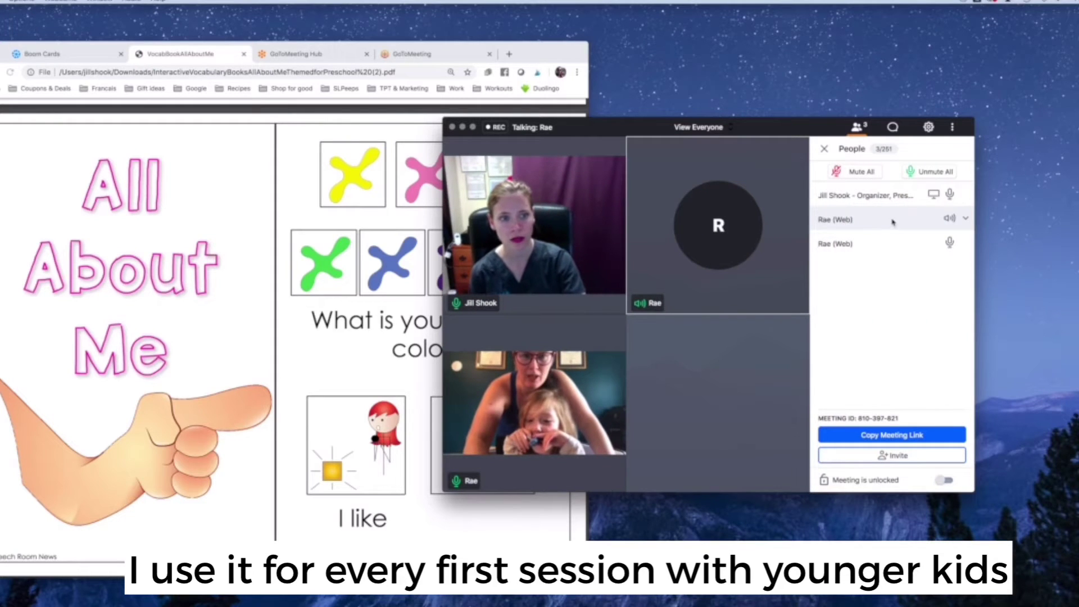
click(966, 220)
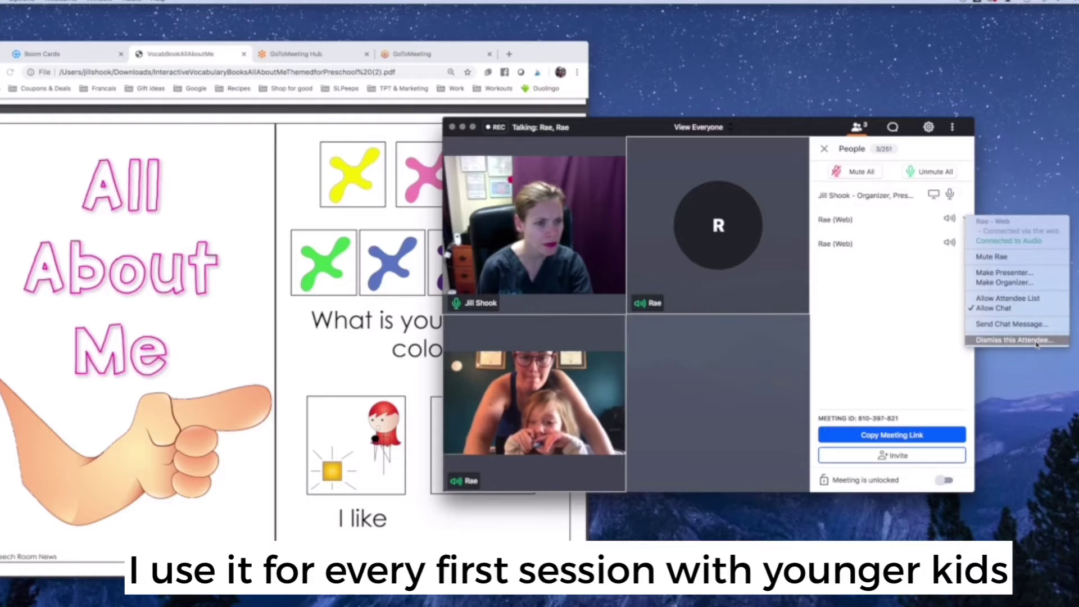
click(1037, 340)
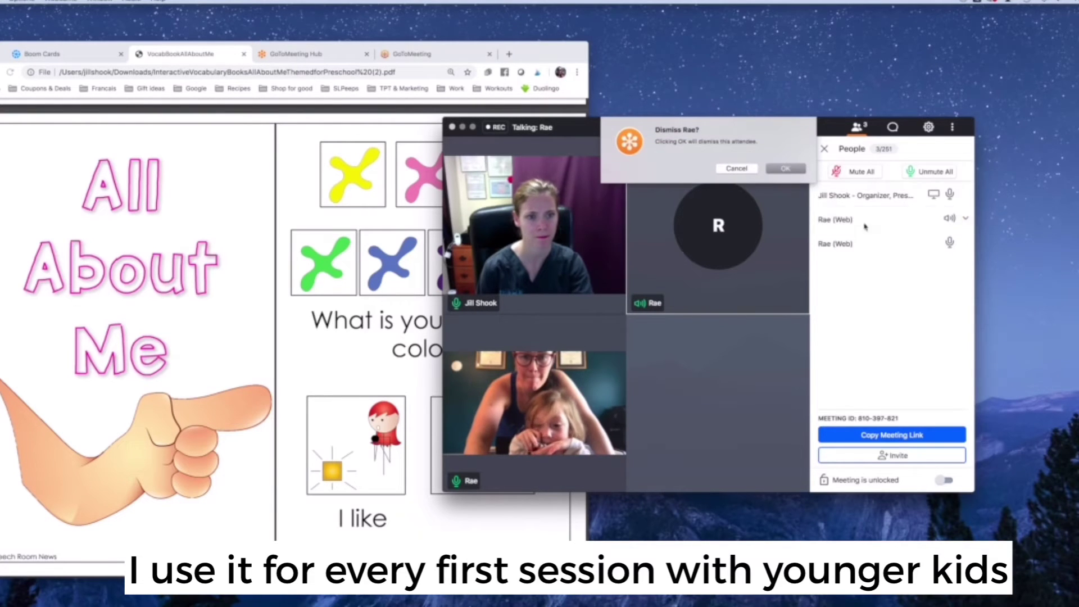
click(785, 168)
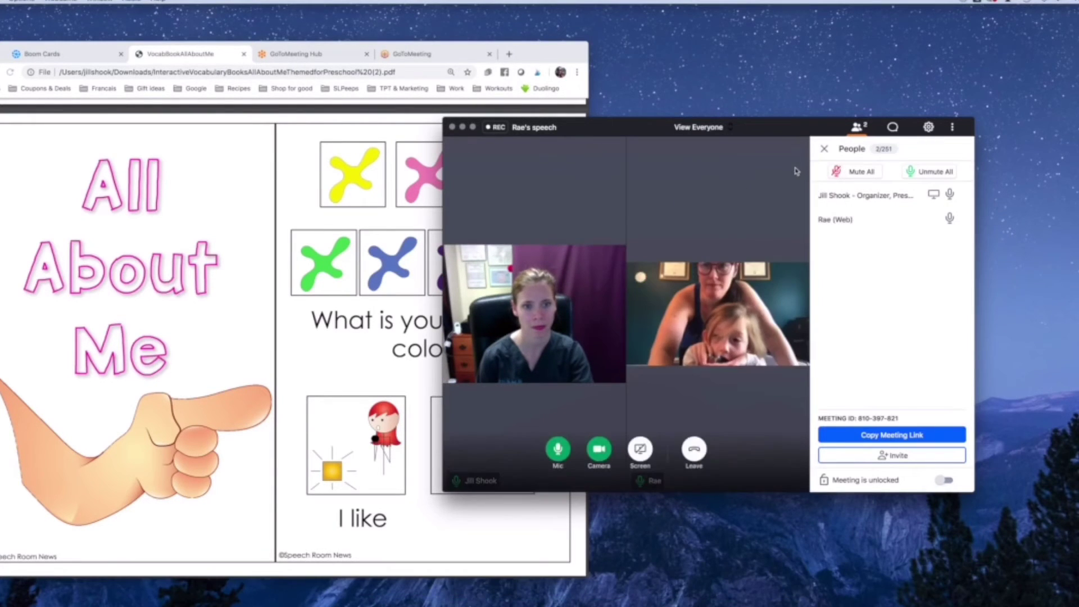
click(823, 150)
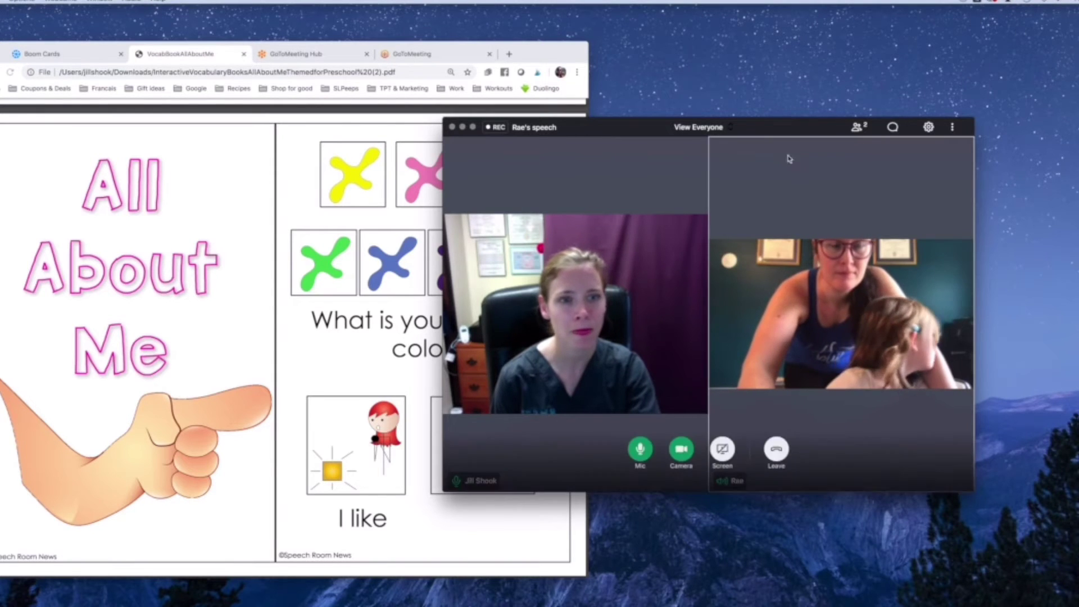
- Set audio to Built-in Microphone and Built-in Output, then move the meeting window off the PDF
click(928, 128)
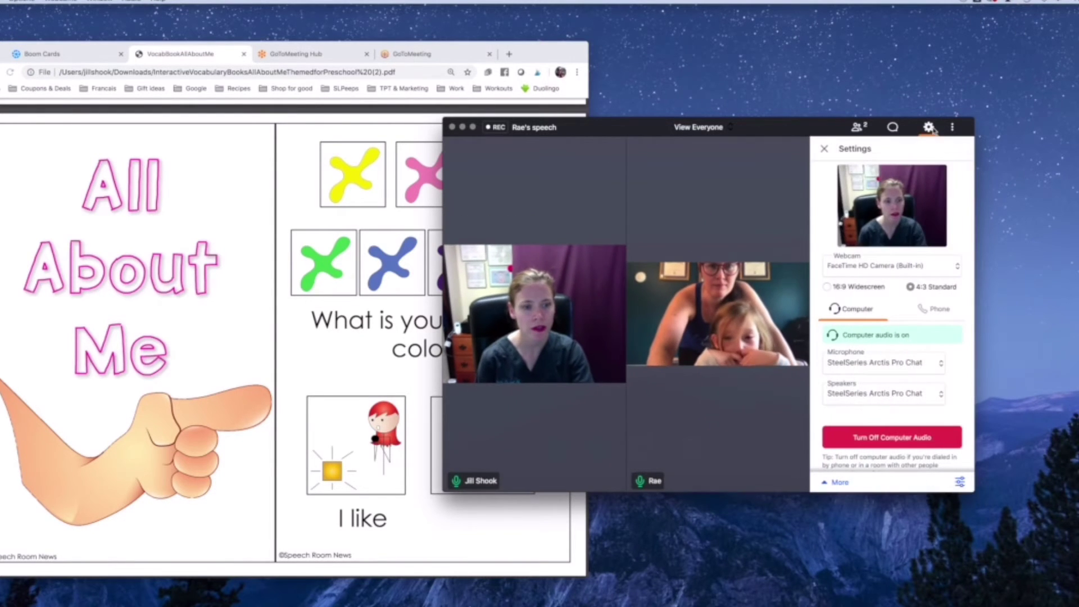
click(922, 363)
click(899, 373)
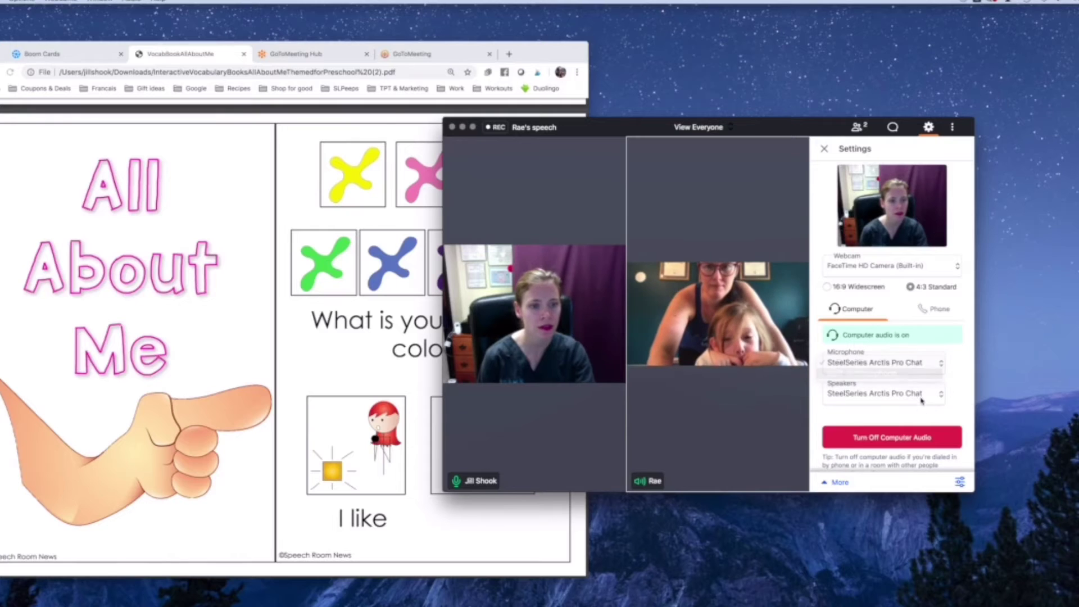
click(919, 393)
click(877, 371)
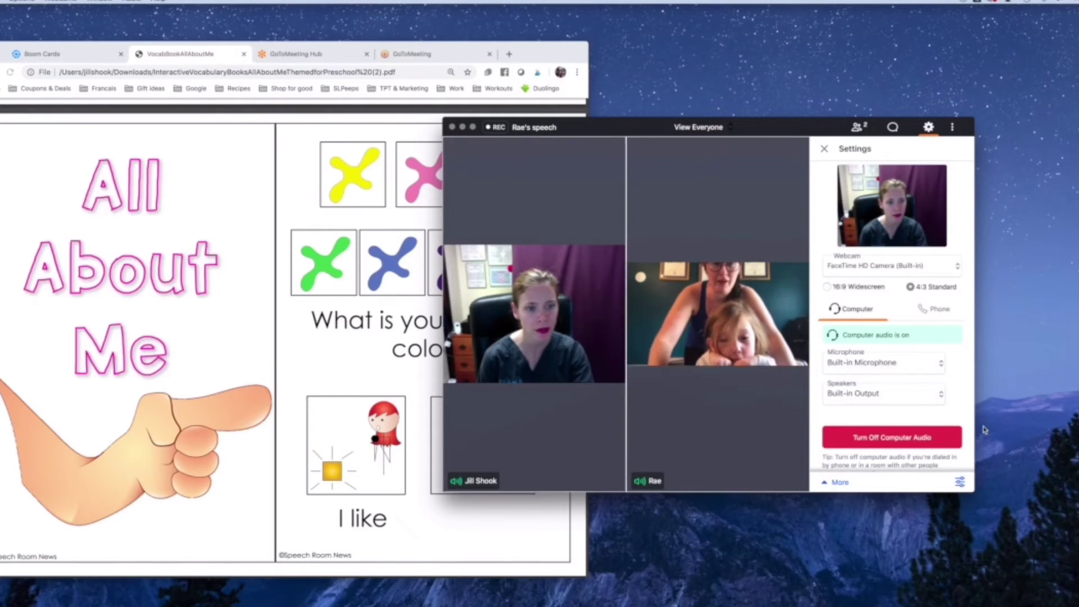
click(825, 150)
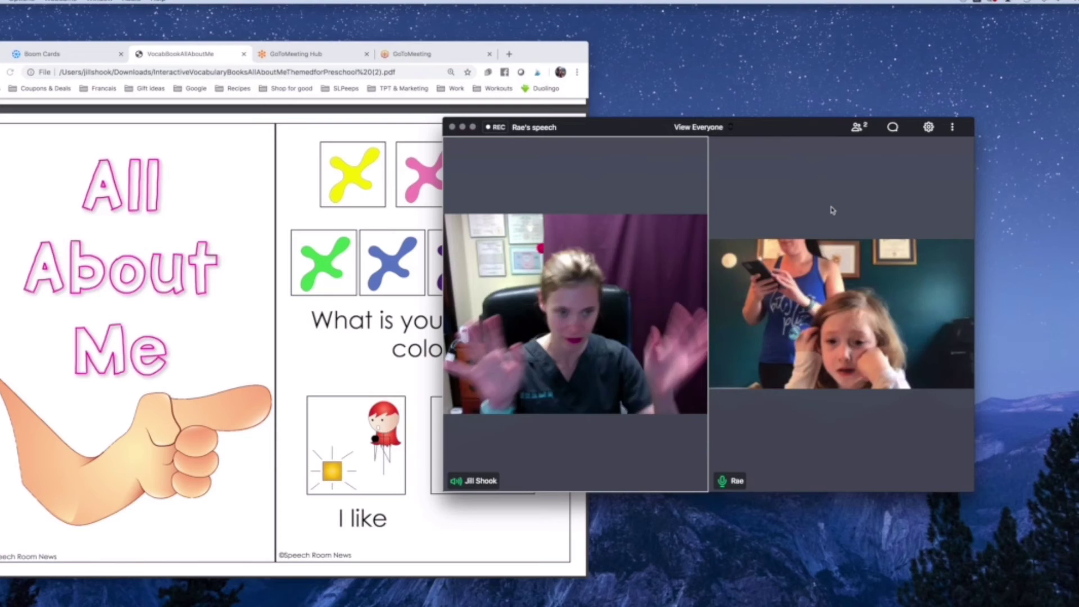
mouse_move(819, 222)
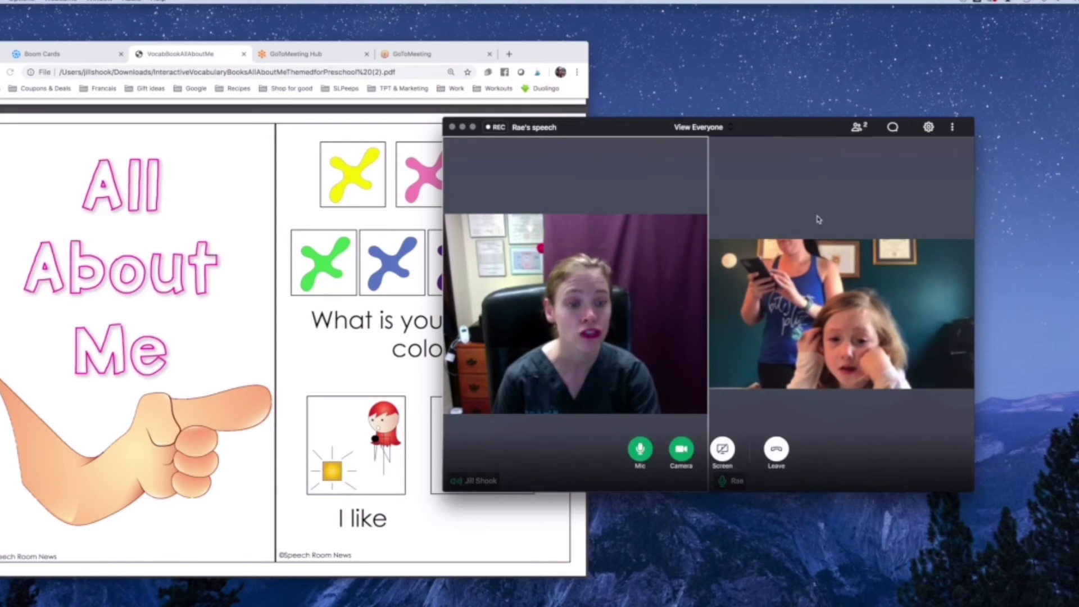
drag(653, 129, 767, 108)
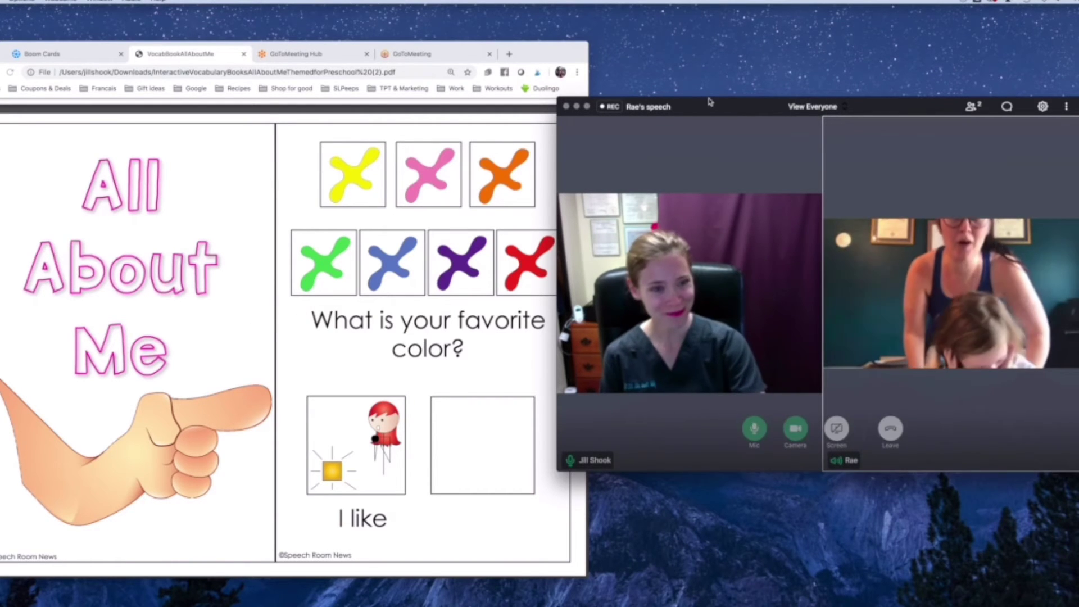
drag(731, 110, 717, 79)
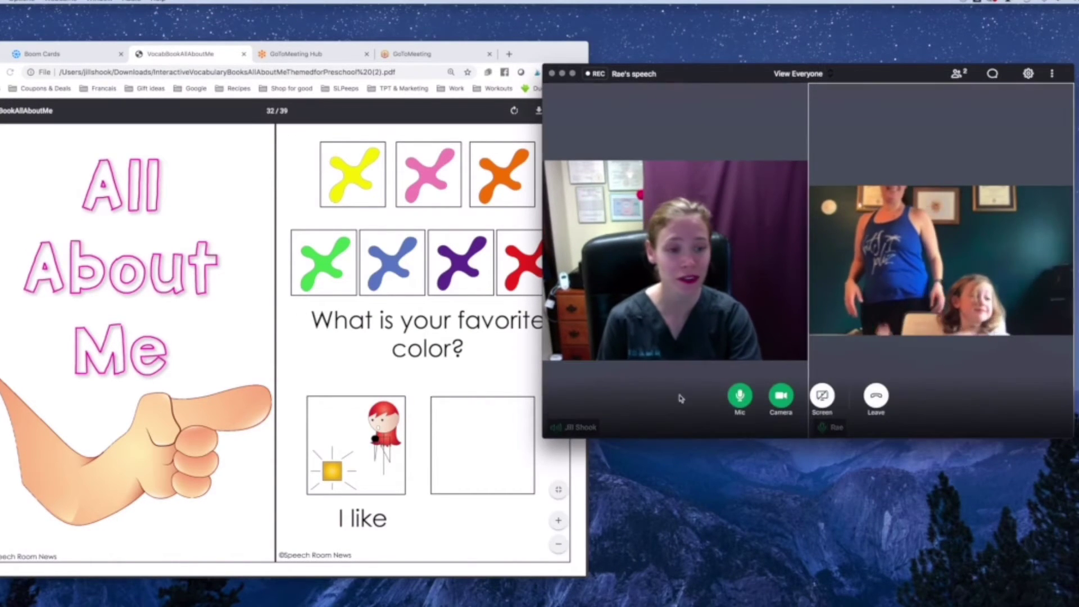
click(823, 400)
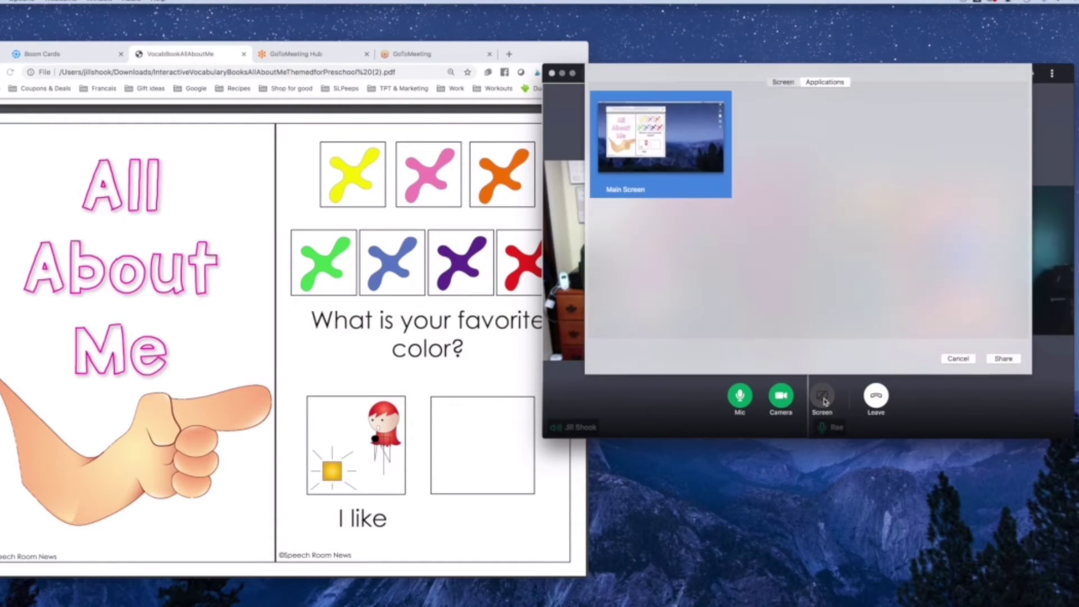
click(819, 84)
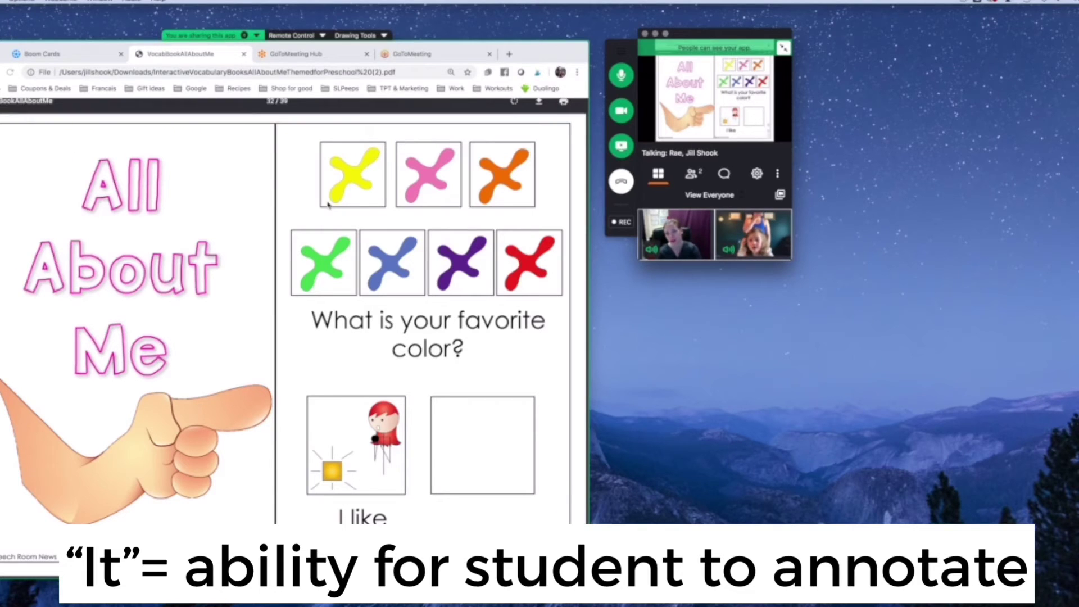
click(368, 35)
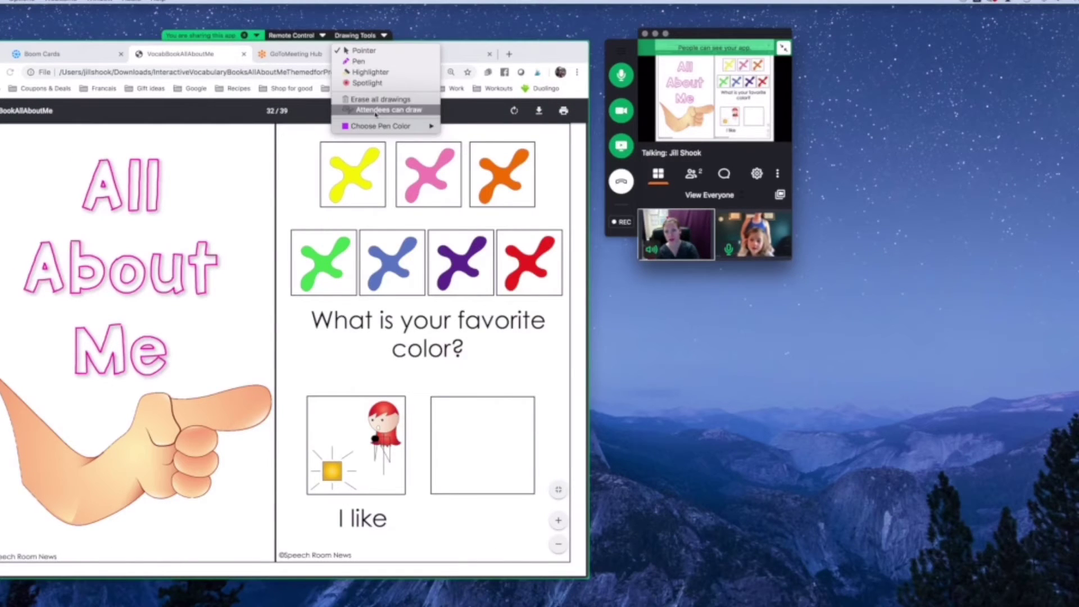
click(368, 108)
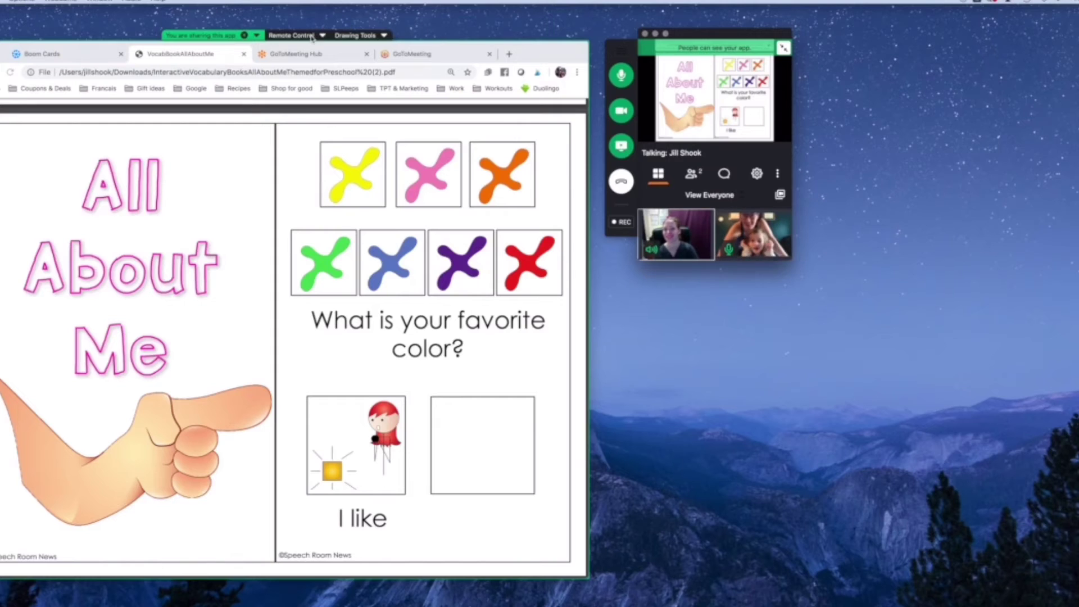
click(360, 35)
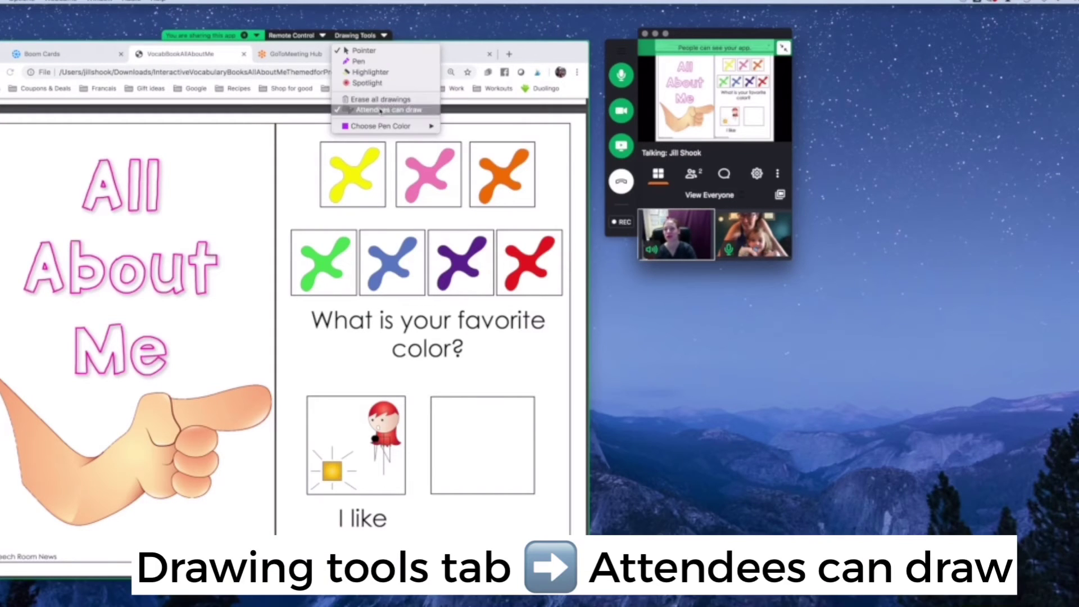
click(302, 38)
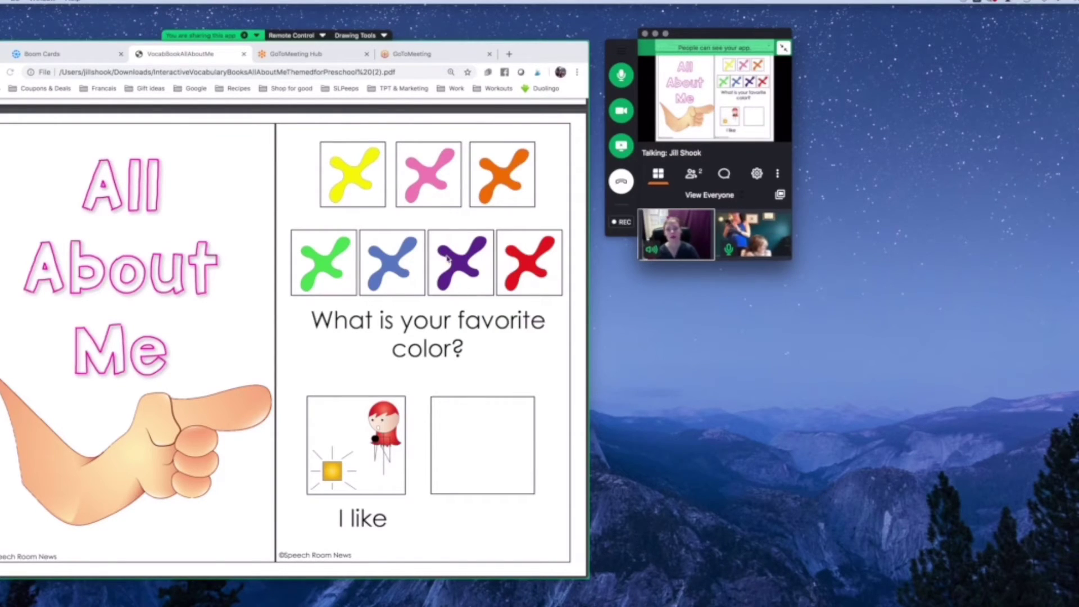
- Scroll to the favorite treat and where-to-eat pages, widen the browser and zoom in
scroll(402, 374, down, 5)
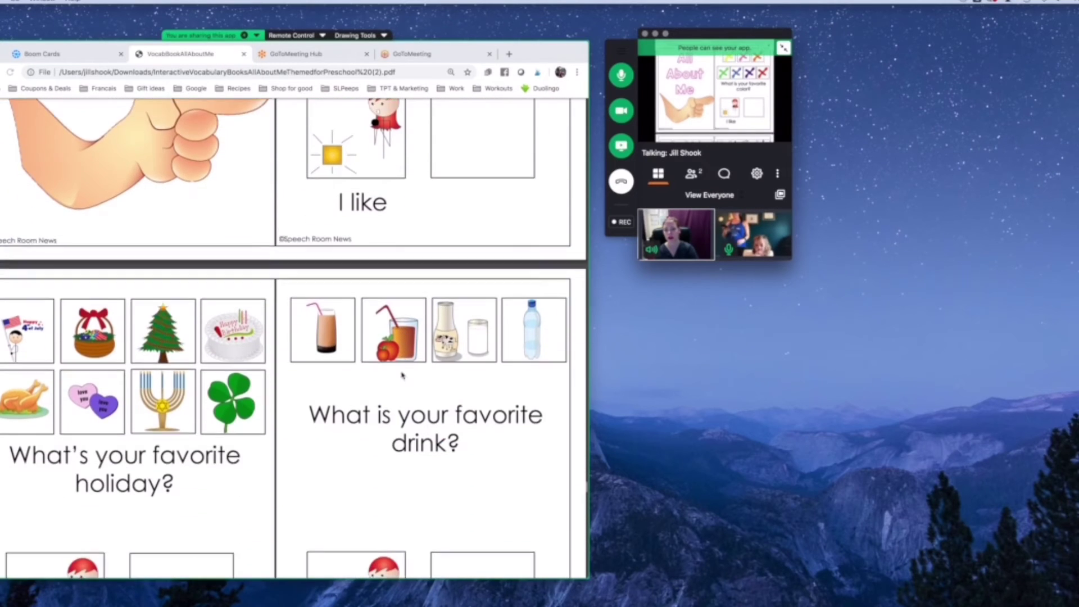
scroll(402, 374, down, 4)
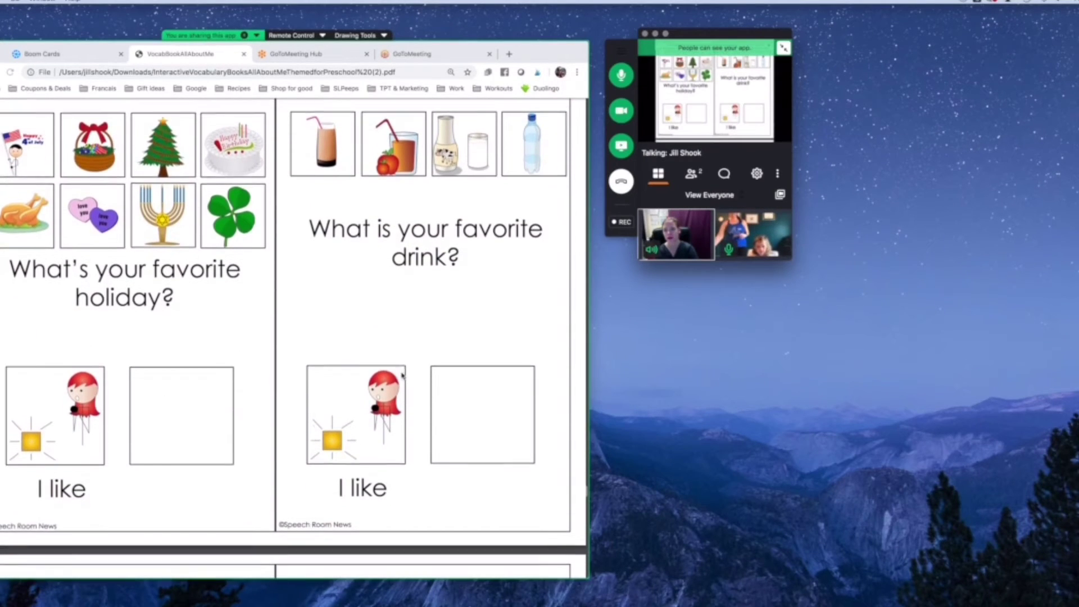
scroll(402, 375, down, 8)
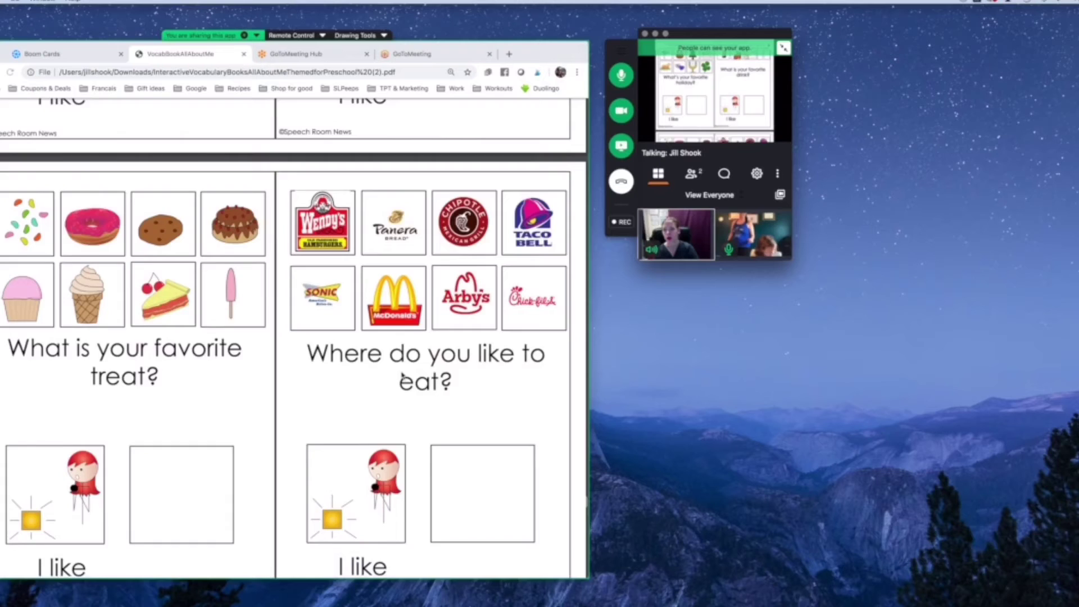
scroll(402, 374, down, 2)
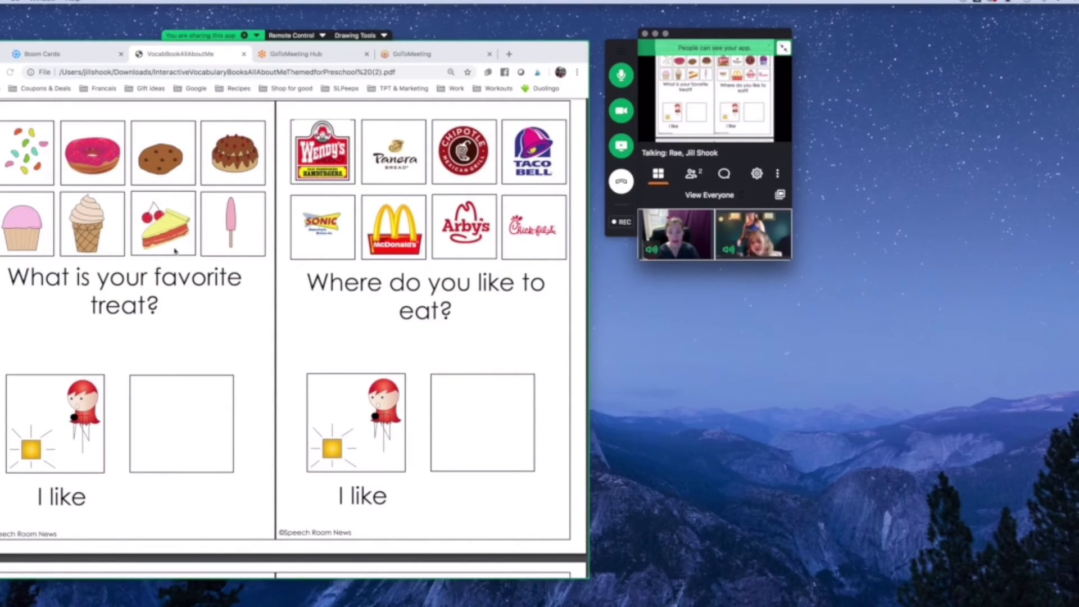
drag(592, 581, 706, 606)
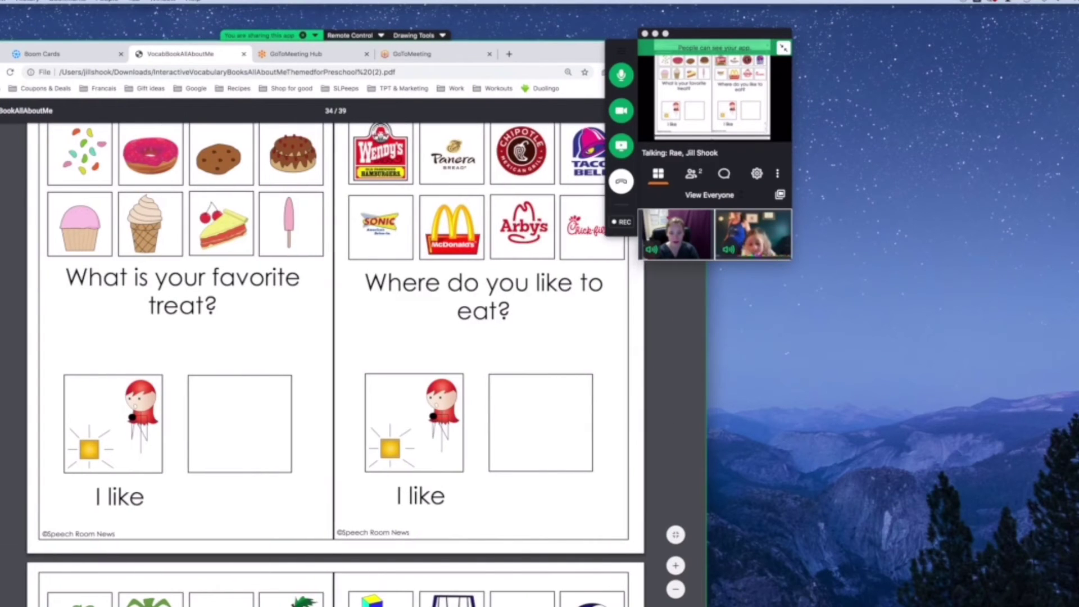
click(676, 565)
scroll(518, 491, down, 2)
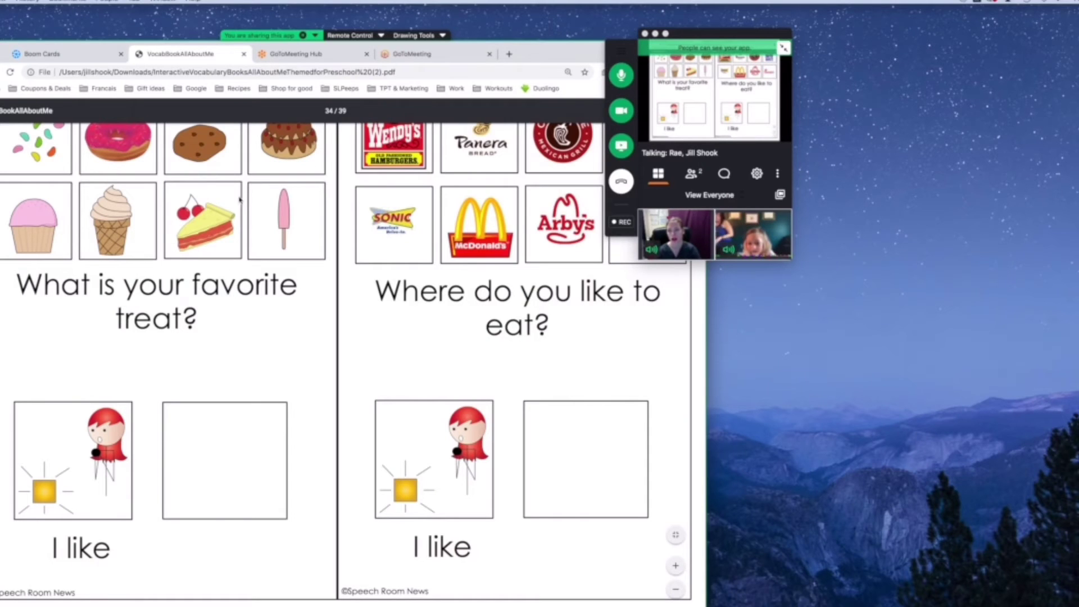
scroll(132, 256, up, 4)
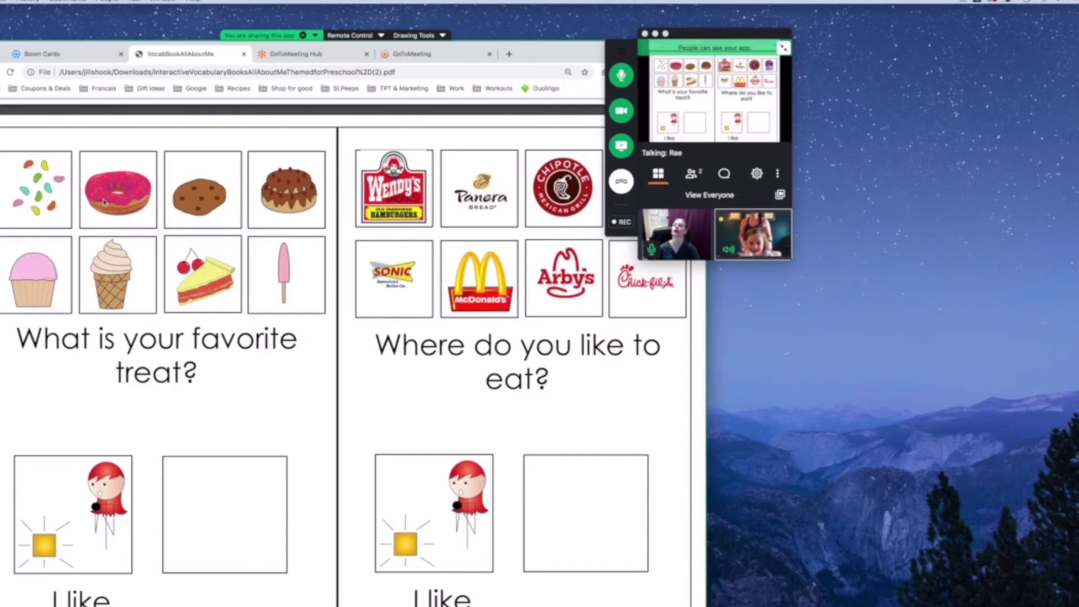
- With the purple pen, circle the cupcake and Panera Bread, moving the meeting panel aside
click(429, 37)
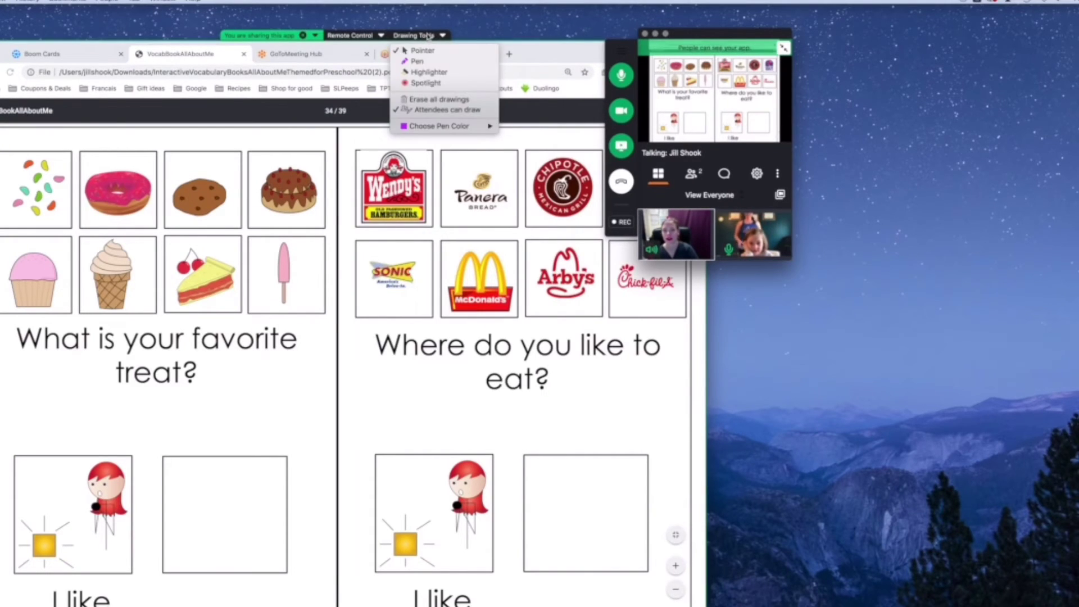
click(428, 62)
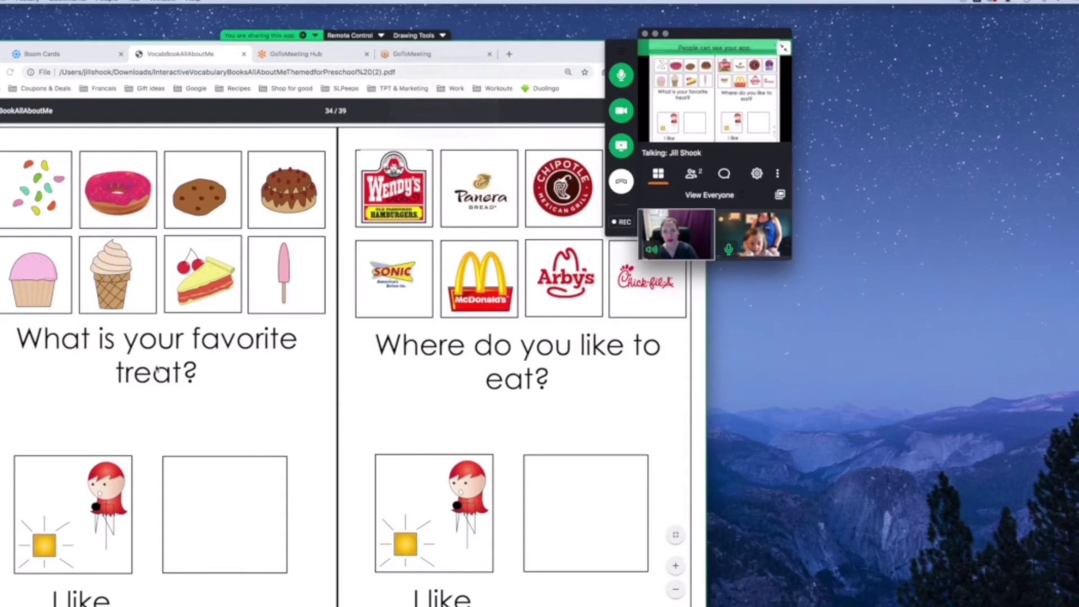
mouse_move(21, 308)
mouse_down()
mouse_move(63, 309)
mouse_move(10, 221)
mouse_move(2, 340)
mouse_up()
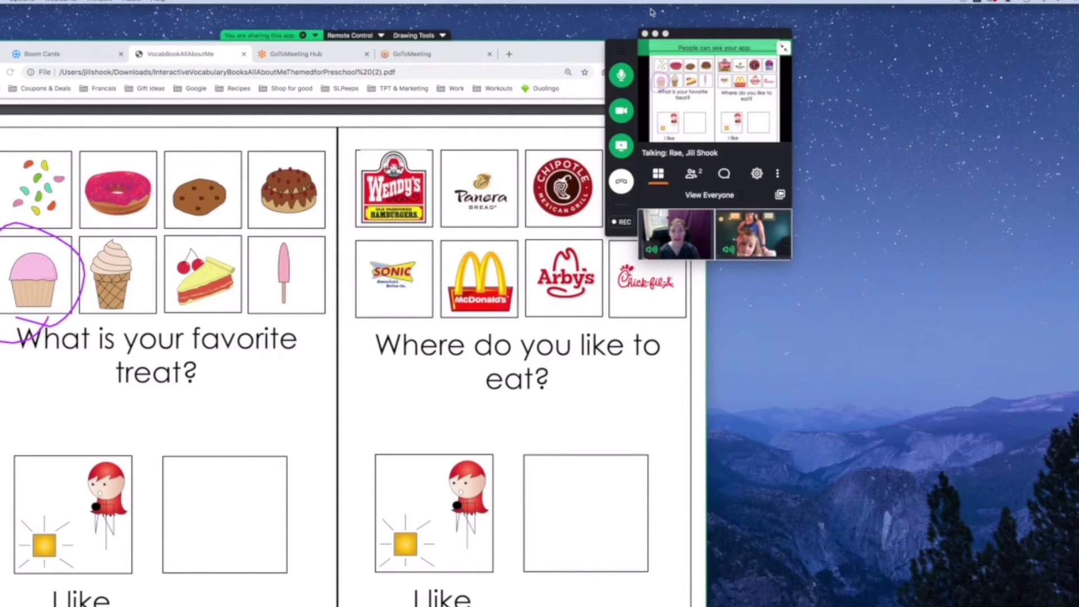
drag(685, 35, 806, 42)
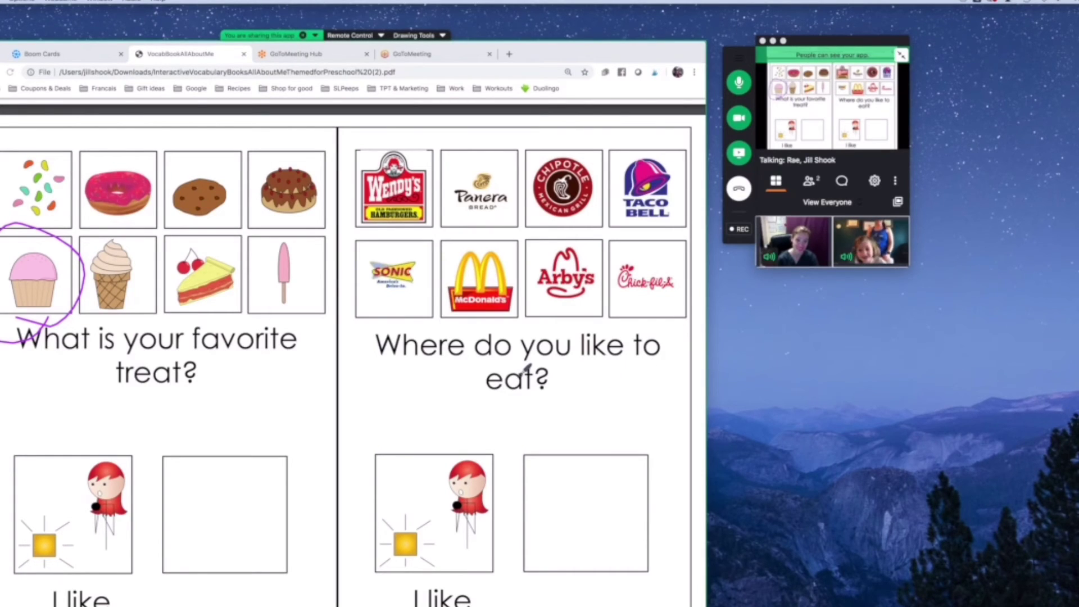
mouse_move(494, 153)
mouse_down()
mouse_move(430, 186)
mouse_move(478, 236)
mouse_move(516, 179)
mouse_up()
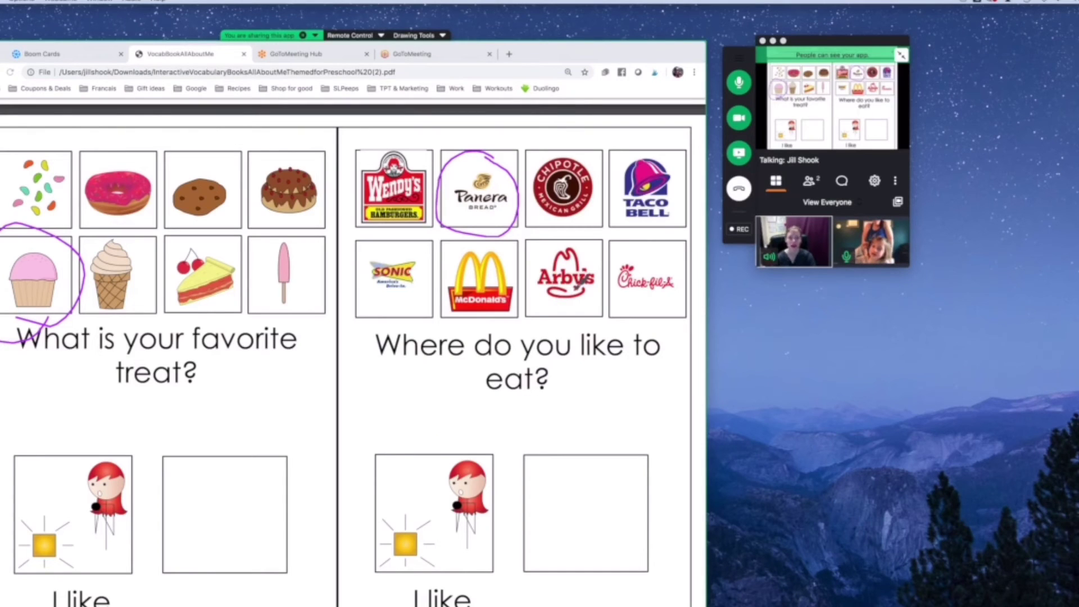
- Erase all pen drawings from the shared screen
click(428, 36)
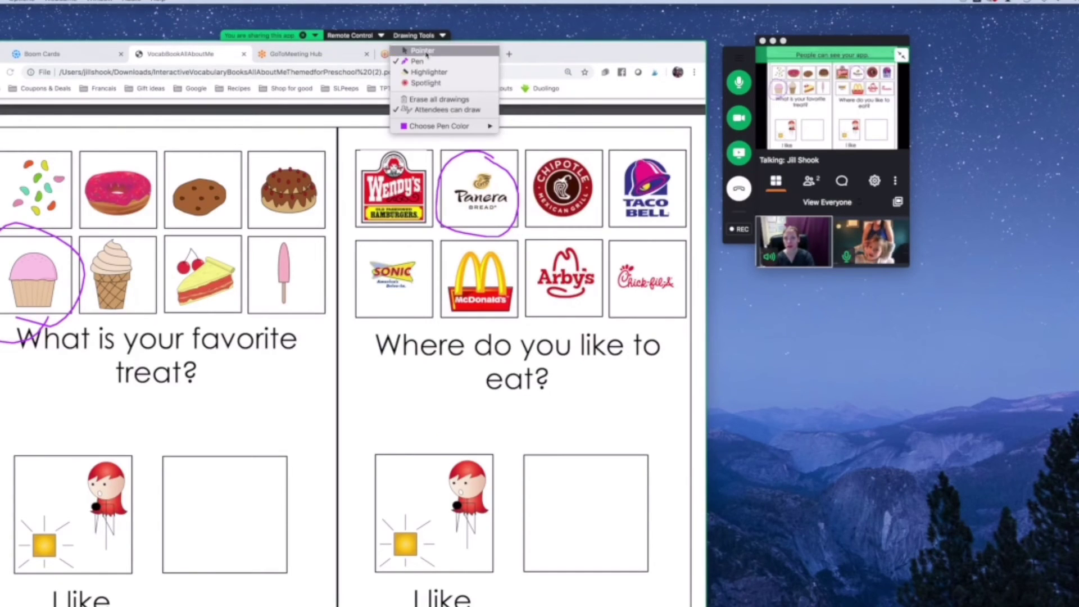
scroll(412, 337, down, 10)
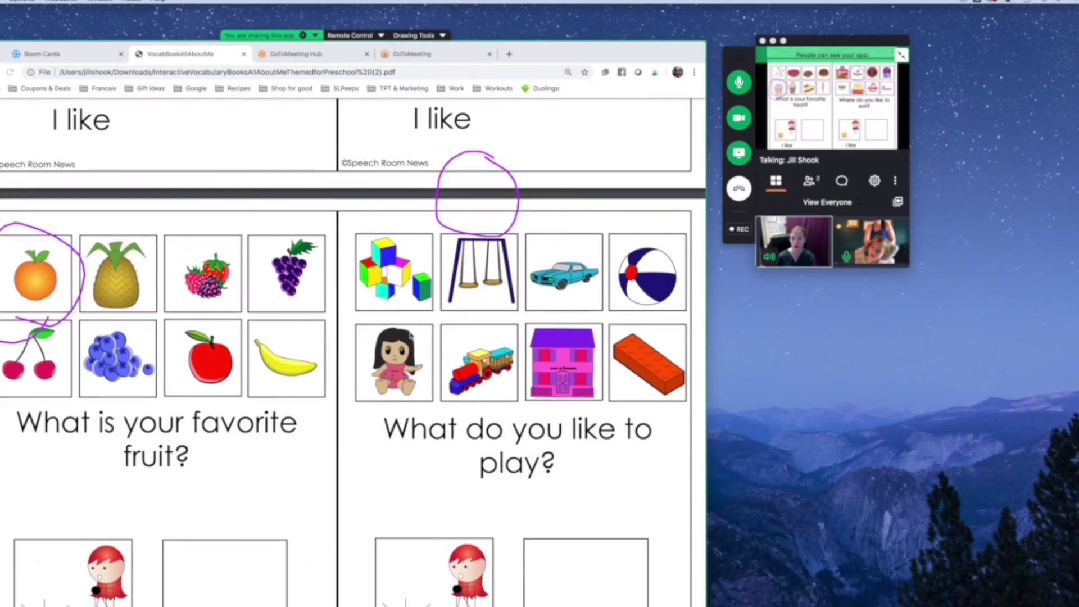
click(442, 36)
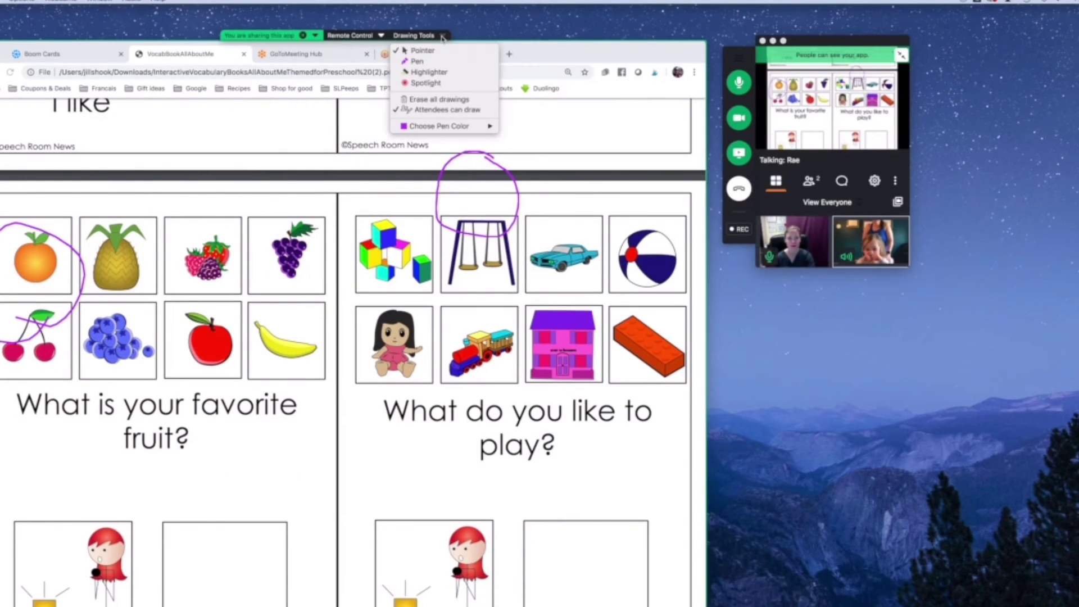
click(441, 99)
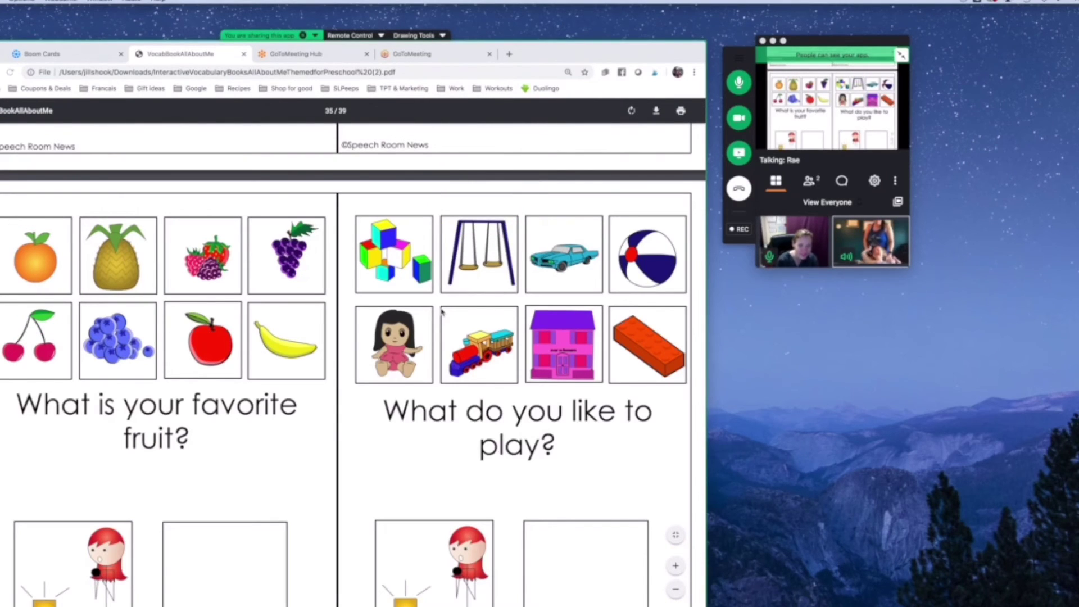
- Scroll the PDF to page 37 with the hair and age questions
scroll(345, 325, down, 2)
scroll(345, 325, down, 3)
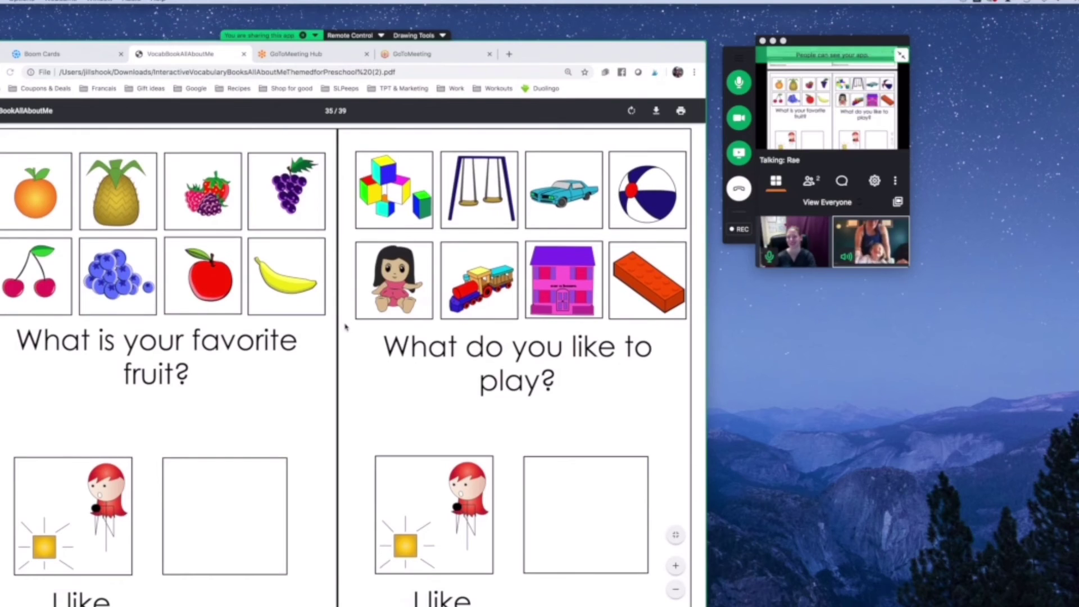
scroll(345, 327, down, 15)
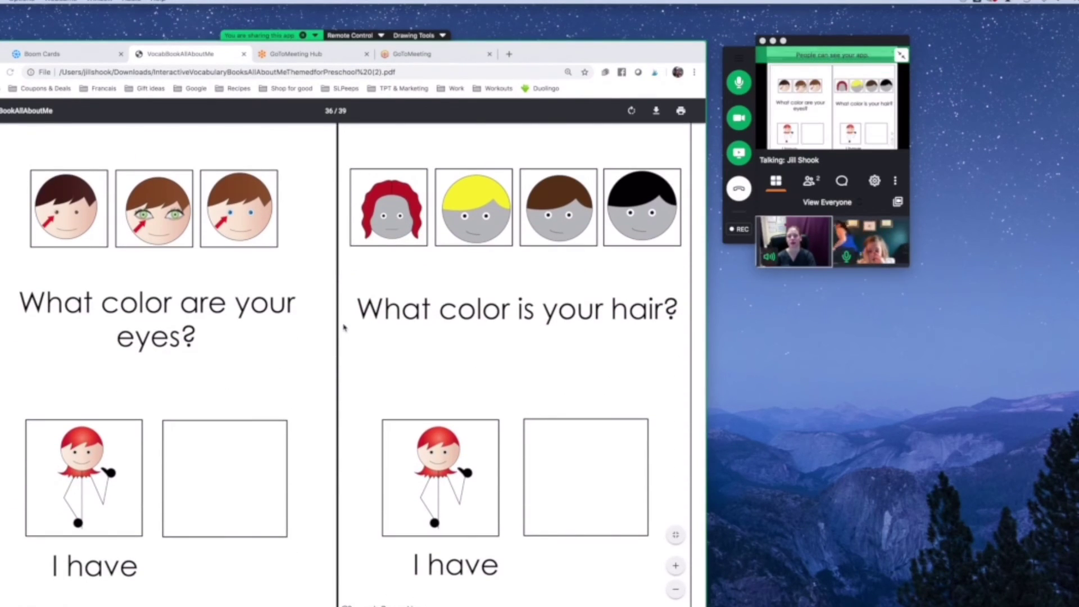
scroll(344, 328, down, 6)
scroll(344, 327, down, 8)
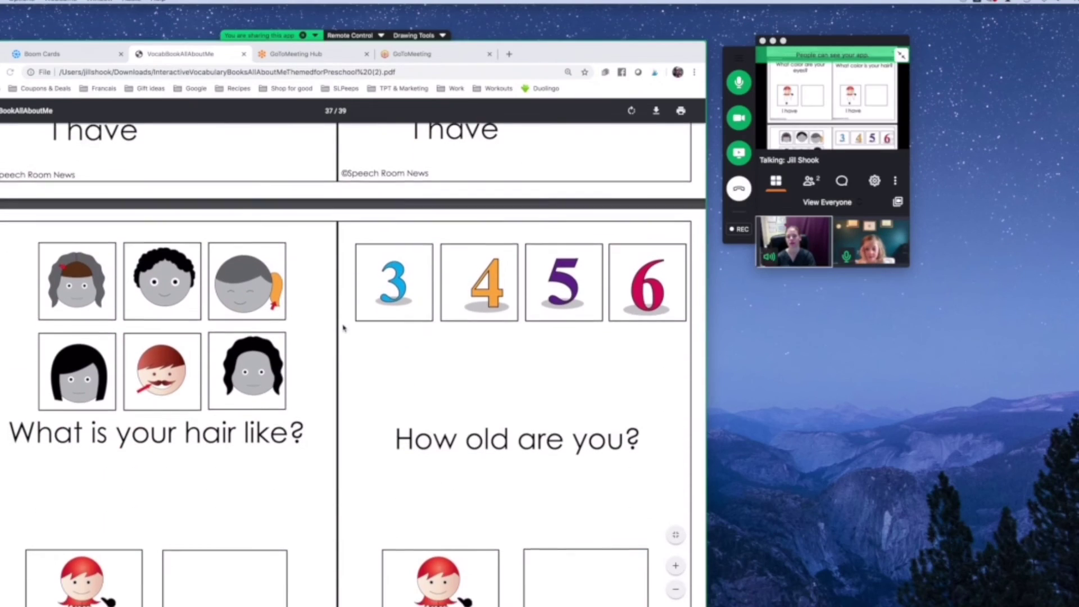
scroll(344, 328, up, 1)
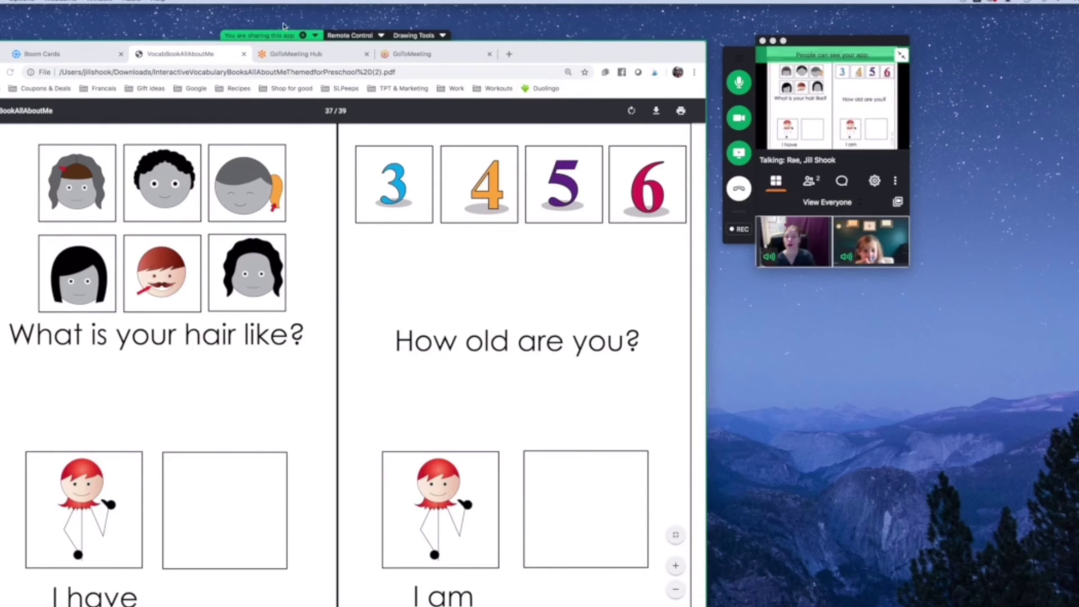
- With the pen, circle the first and third hair-style faces and the number 5
click(415, 36)
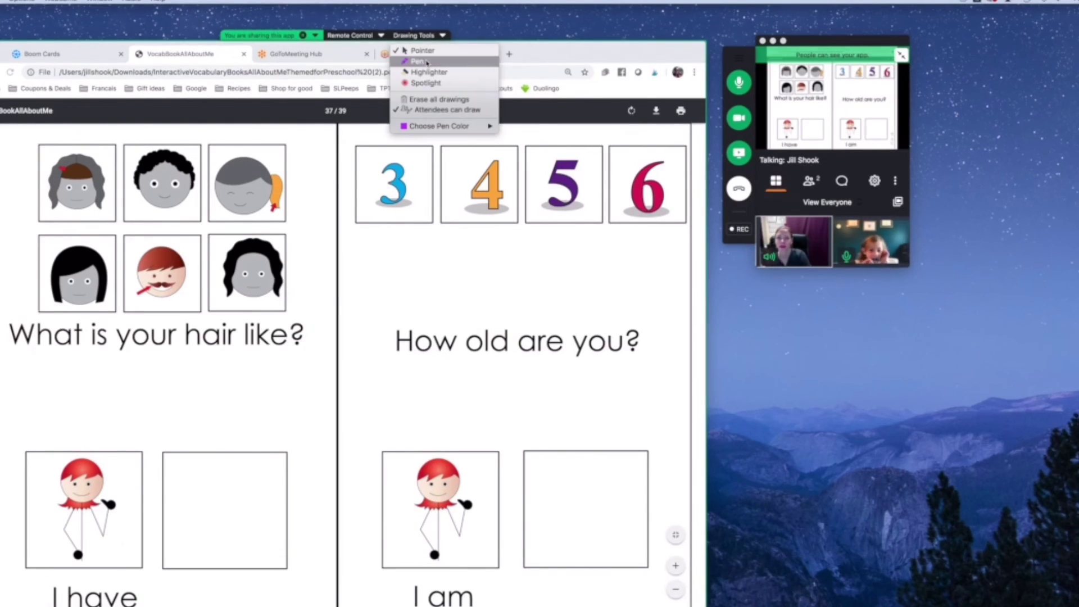
click(417, 61)
mouse_move(111, 166)
mouse_down()
mouse_move(66, 144)
mouse_move(118, 208)
mouse_move(110, 154)
mouse_up()
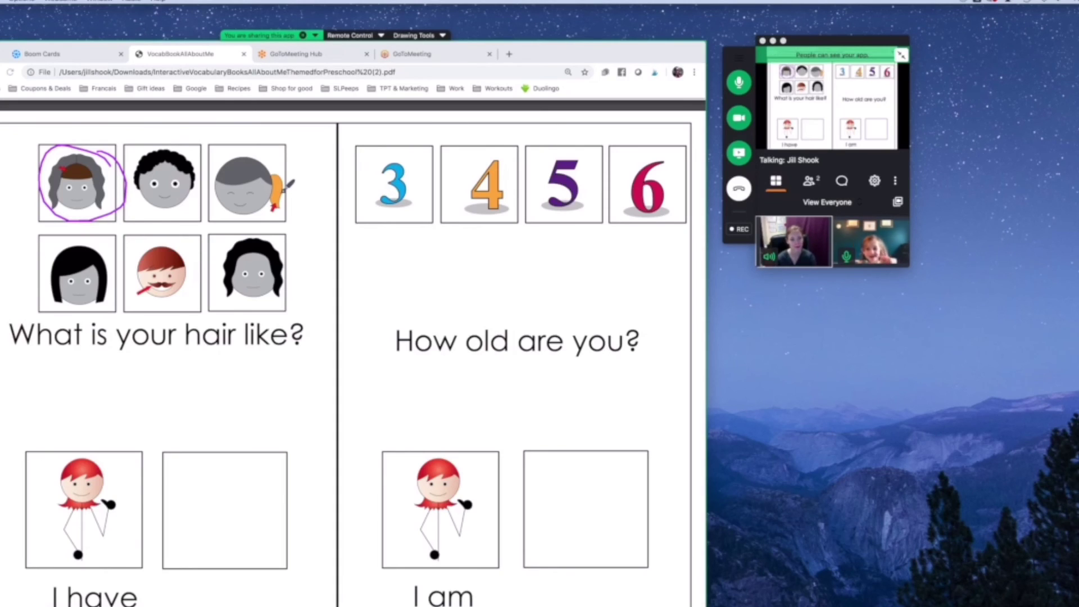
mouse_move(295, 168)
mouse_down()
mouse_move(279, 148)
mouse_move(204, 194)
mouse_move(284, 206)
mouse_move(303, 174)
mouse_move(301, 153)
mouse_up()
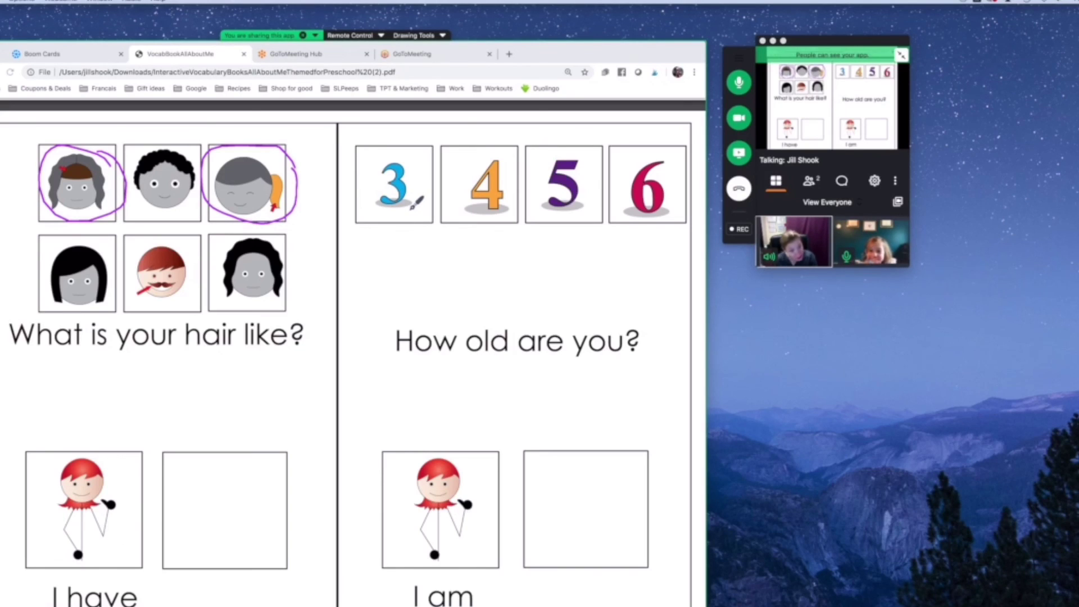
mouse_move(581, 145)
mouse_down()
mouse_move(559, 138)
mouse_move(532, 233)
mouse_move(589, 135)
mouse_up()
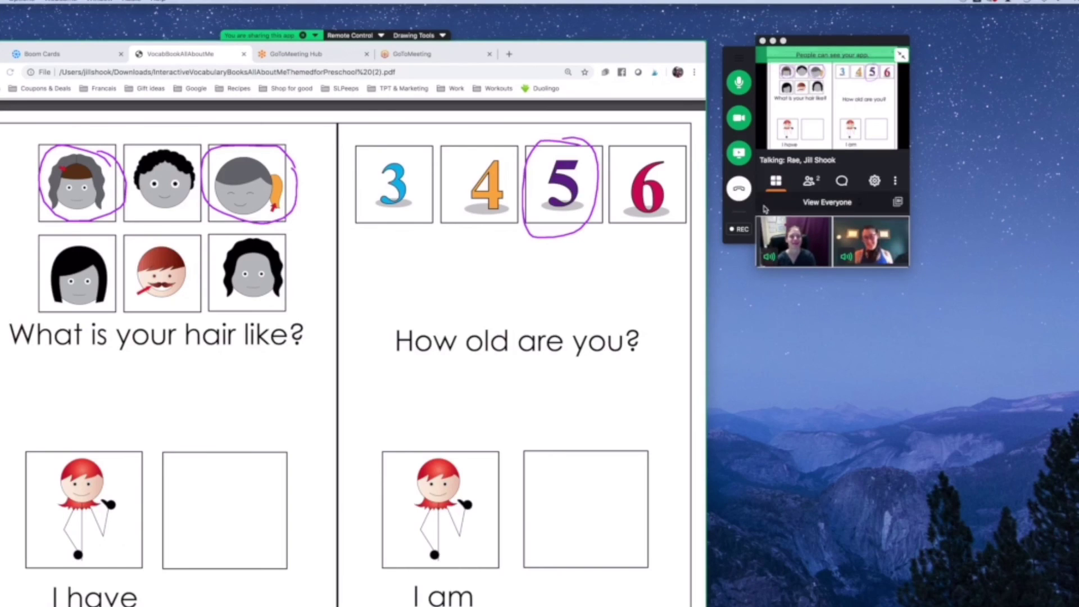
- End the meeting for all attendees and close the empty leftover GoToMeeting window
click(739, 188)
click(923, 87)
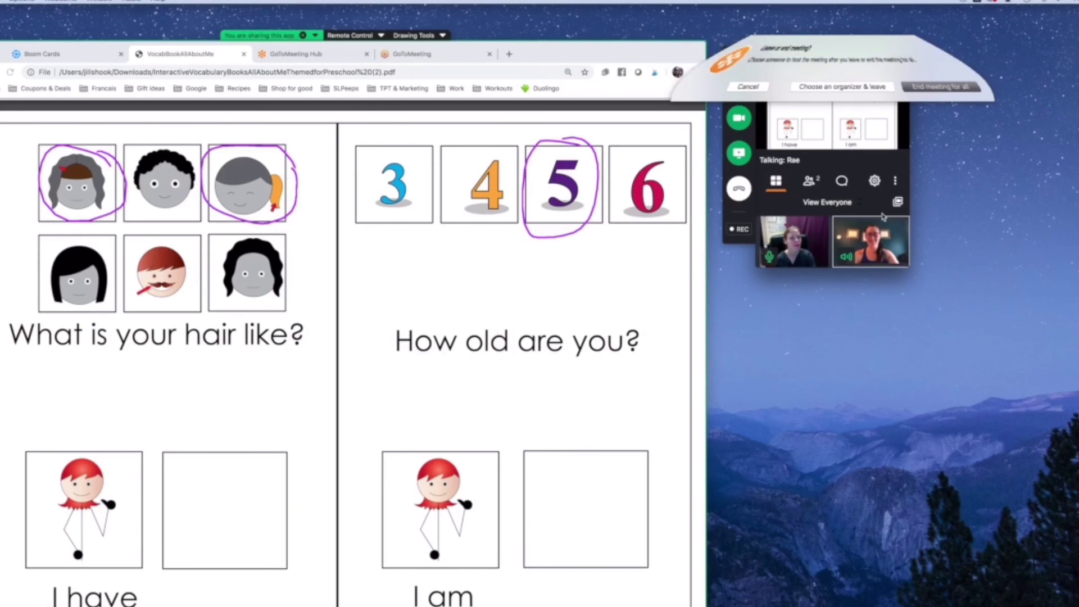
click(917, 88)
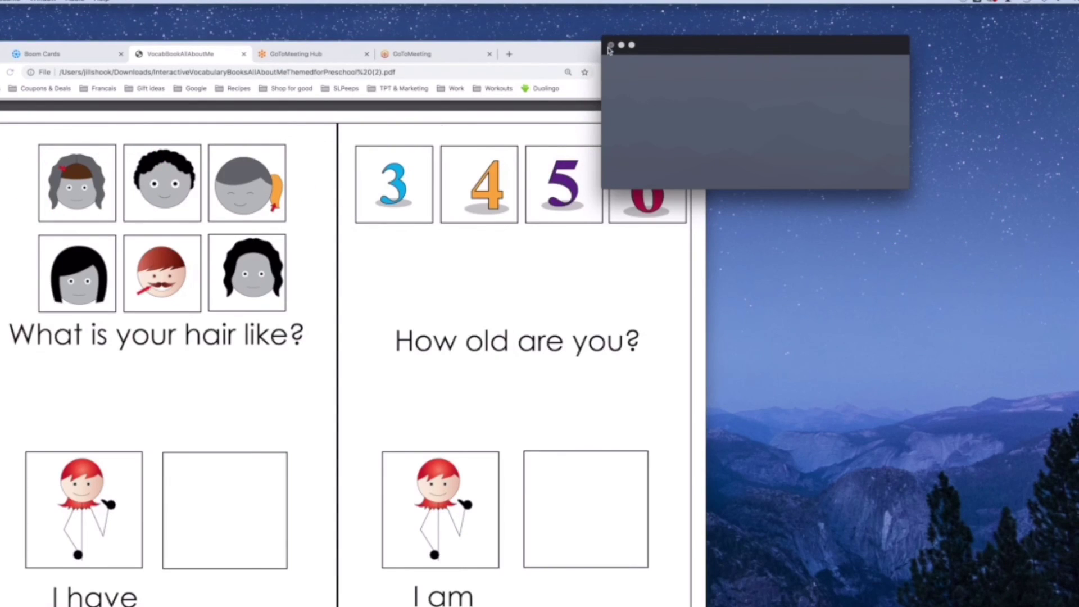
click(611, 45)
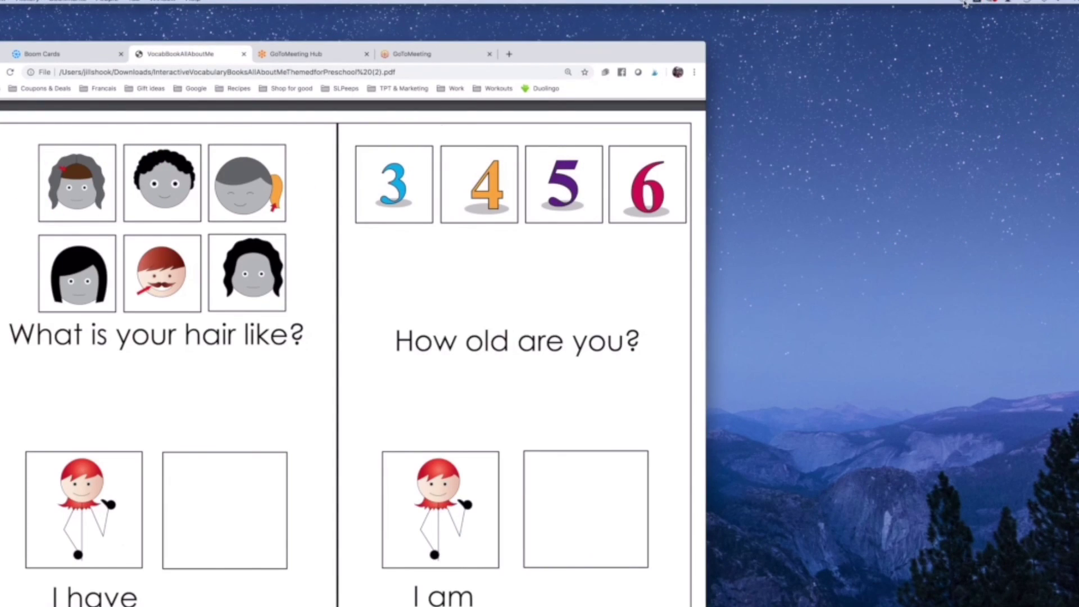